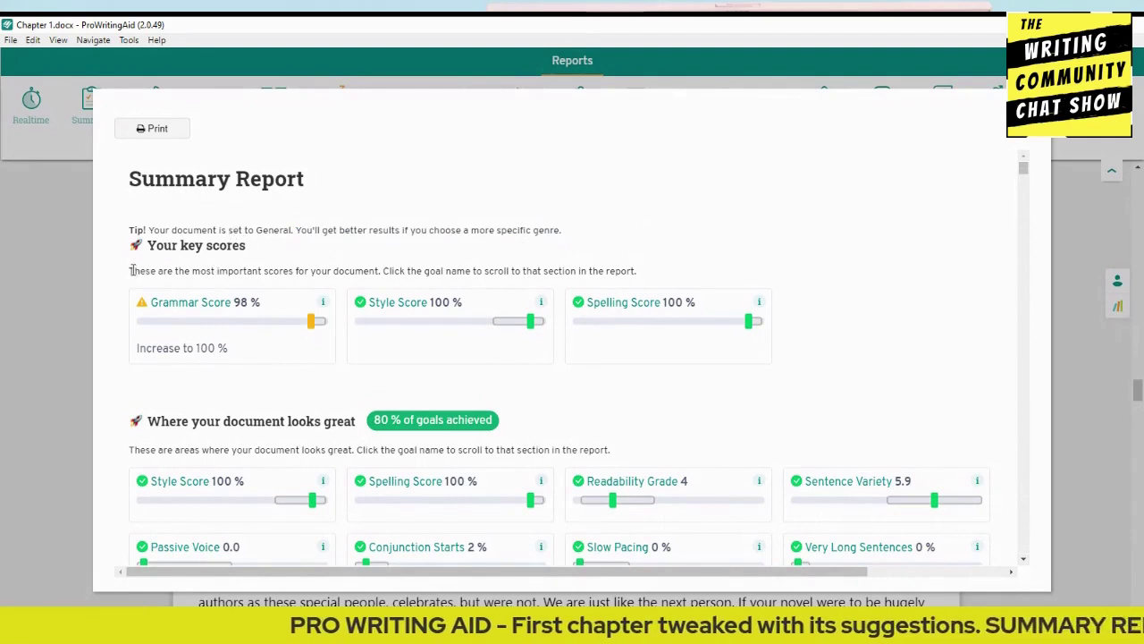
Step: Review the key scores in the Summary Report, highlighting their description and checking the Grammar Score
left_click_drag(131, 270, 391, 270)
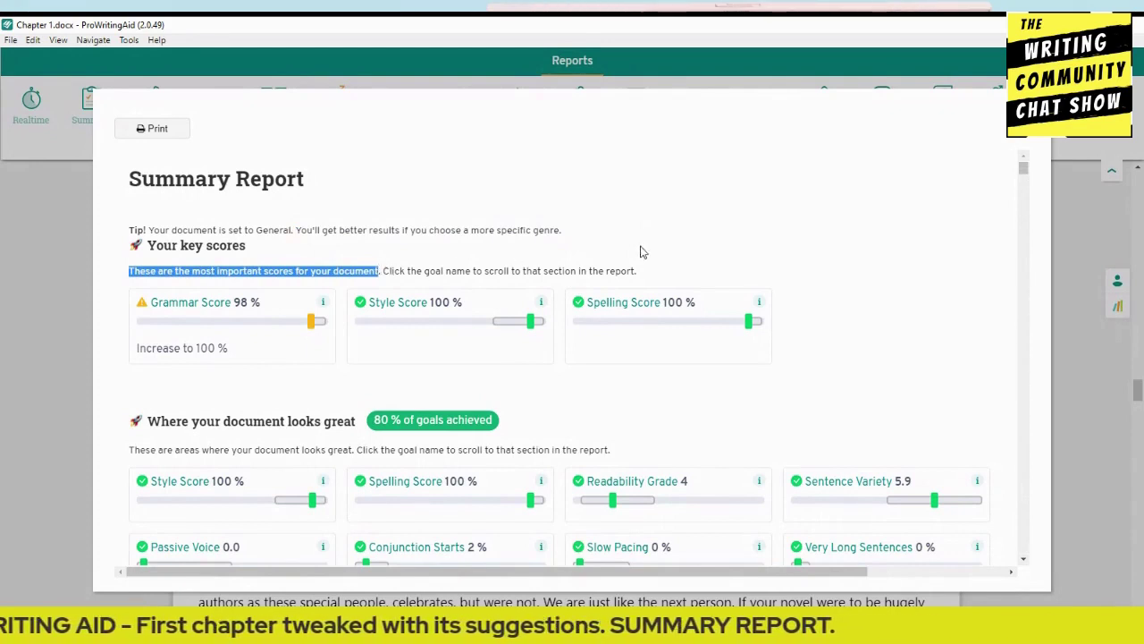
left_click(756, 239)
scroll(756, 238, "down", 1)
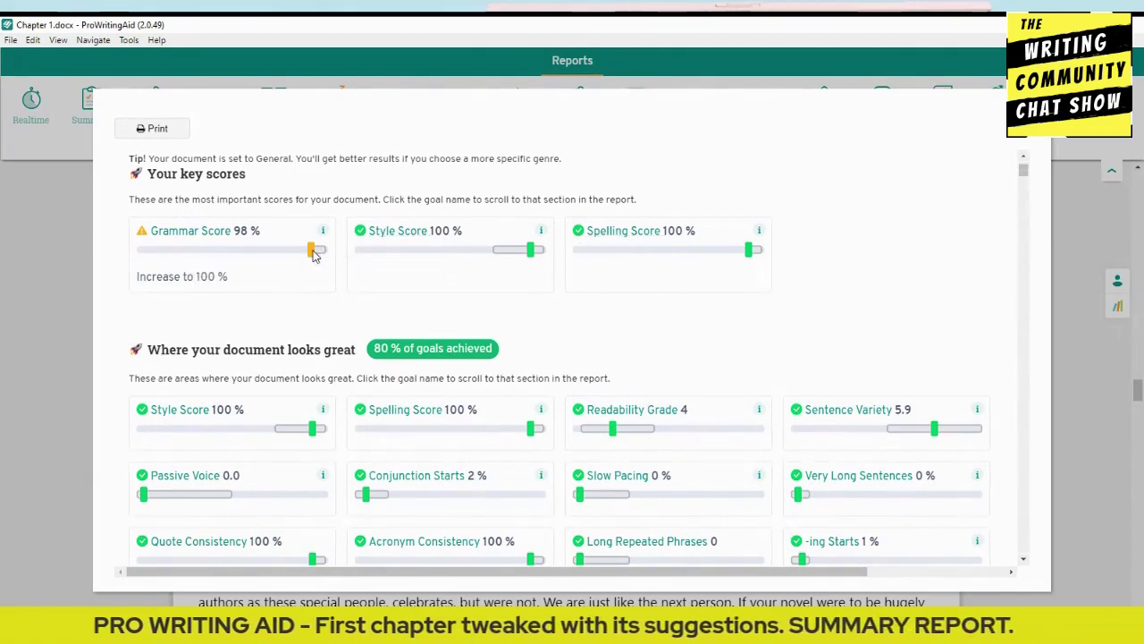
mouse_move(319, 254)
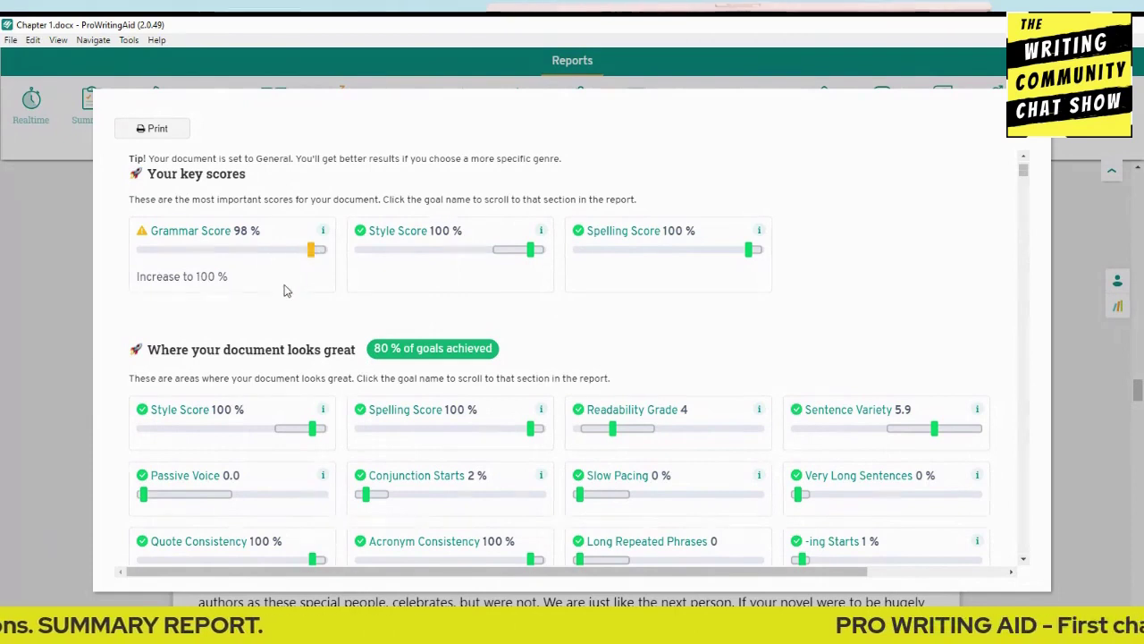
Step: Examine the "Where your document looks great" section, including the Readability Grade and Sentence Variety goals
scroll(280, 243, "down", 1)
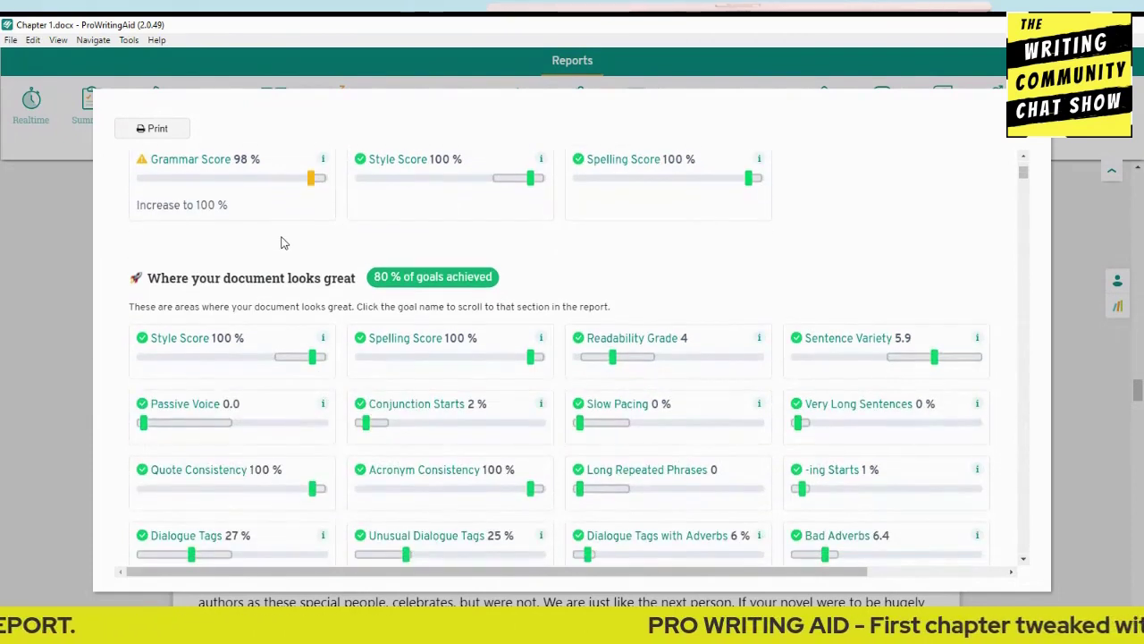
left_click_drag(148, 278, 356, 279)
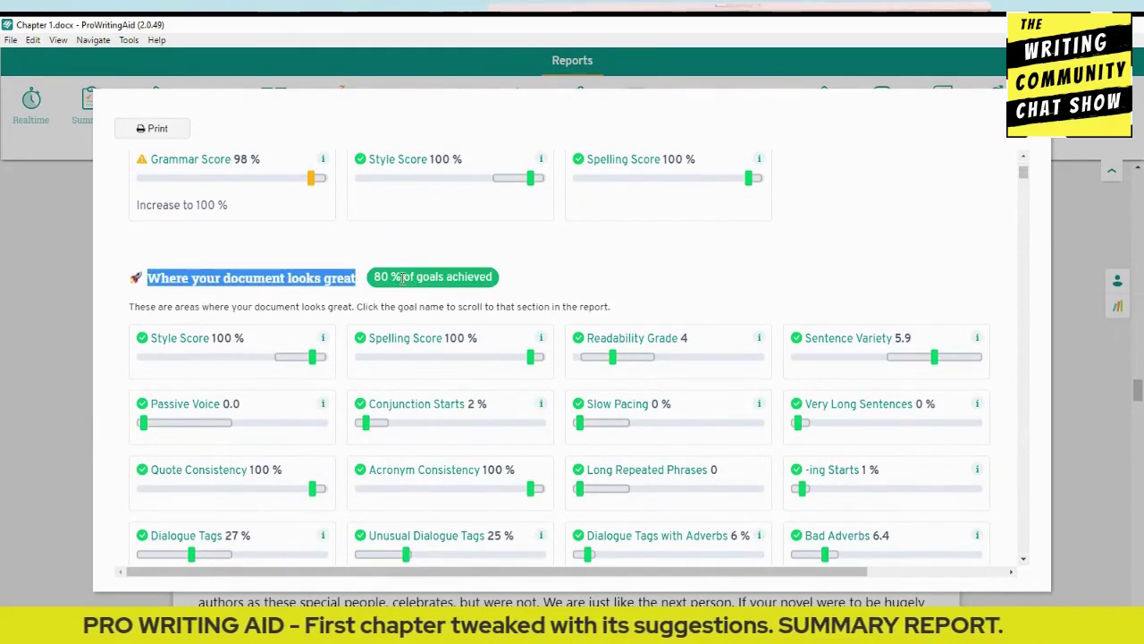
left_click(578, 281)
scroll(580, 281, "down", 3)
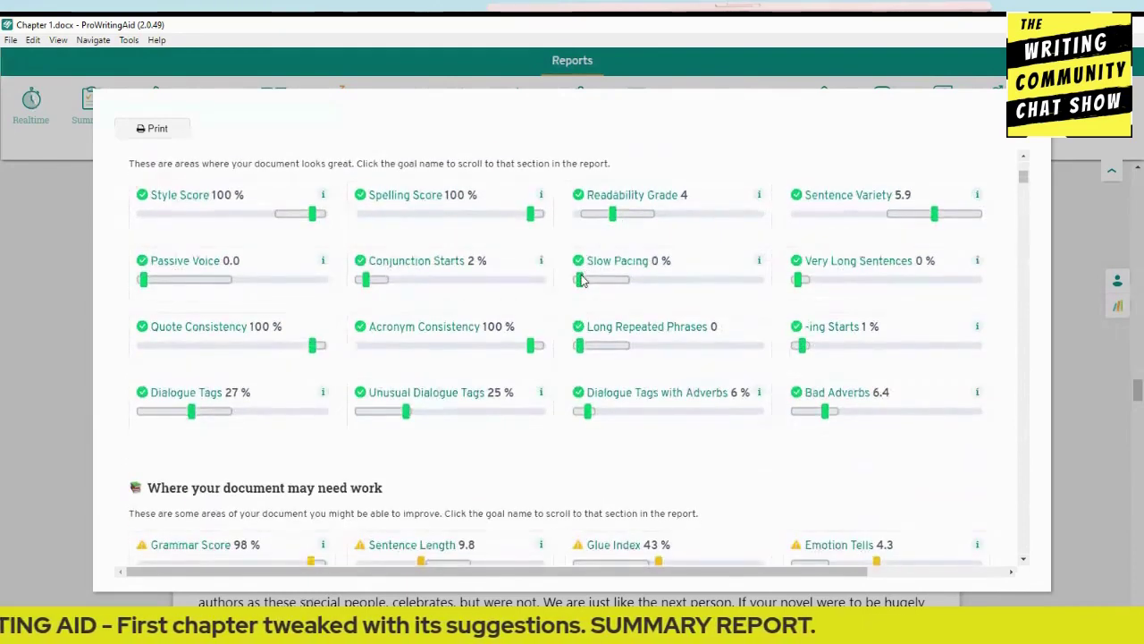
scroll(581, 281, "up", 2)
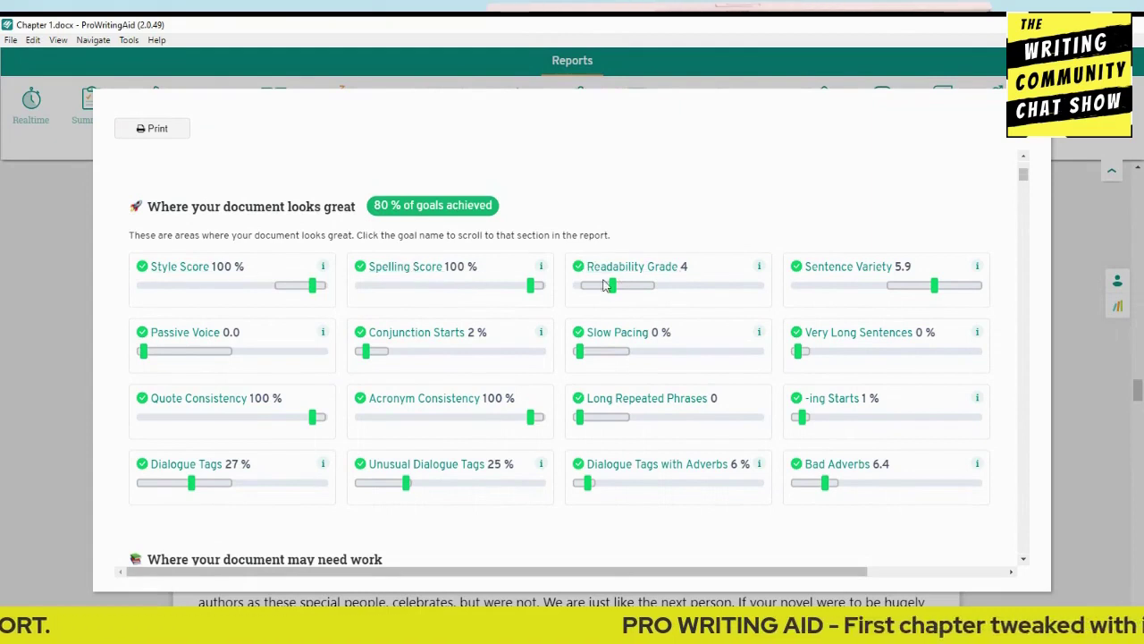
mouse_move(757, 266)
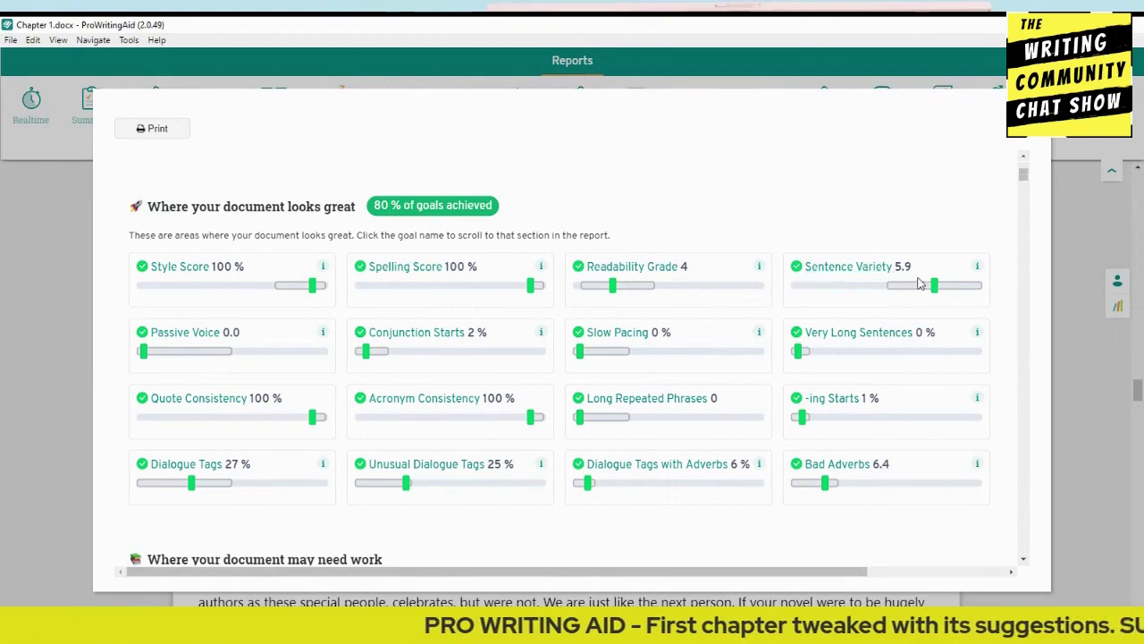
mouse_move(946, 292)
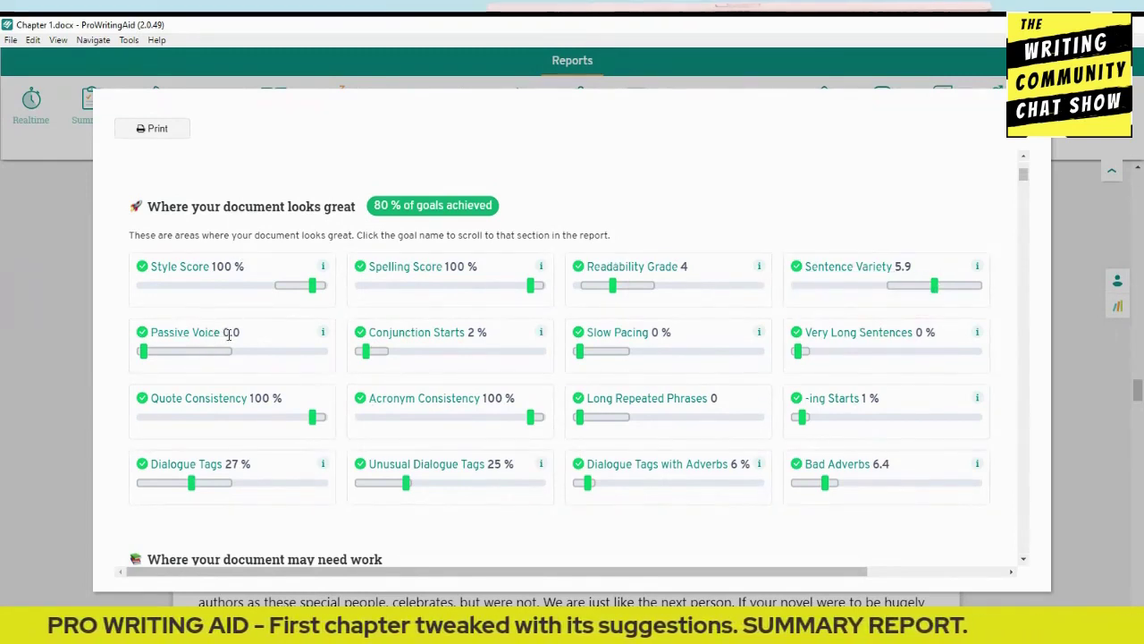
Step: Check the scores from Passive Voice through Unusual Dialogue Tags, highlighting the Passive Voice, Slow Pacing, Very Long Sentences, Quote Consistency and Dialogue Tags values
left_click_drag(223, 334, 247, 337)
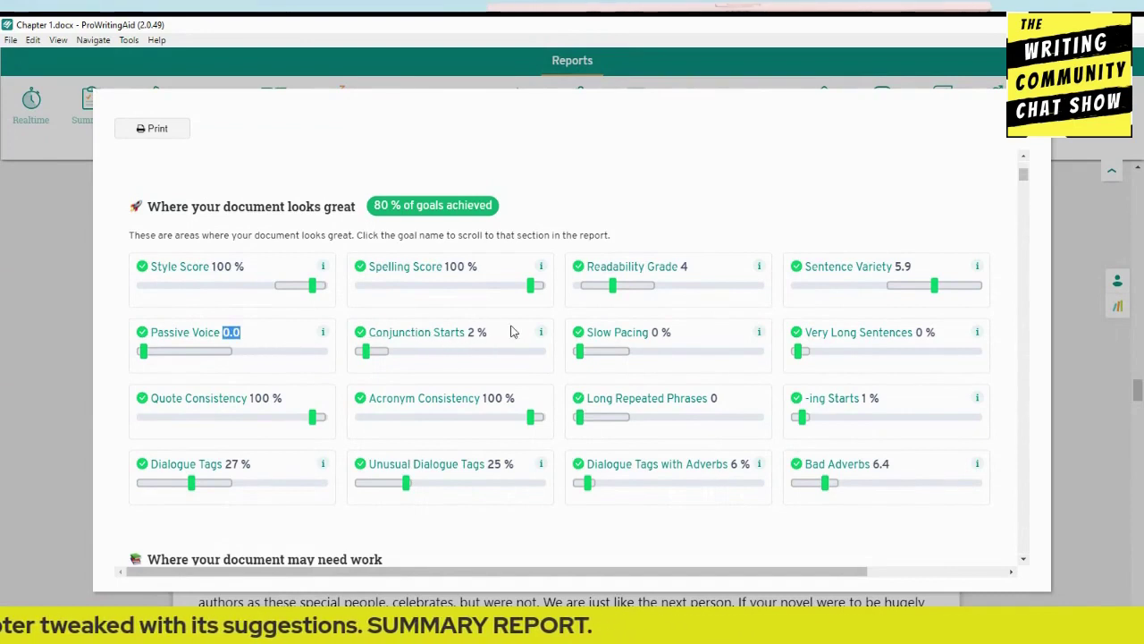
mouse_move(541, 331)
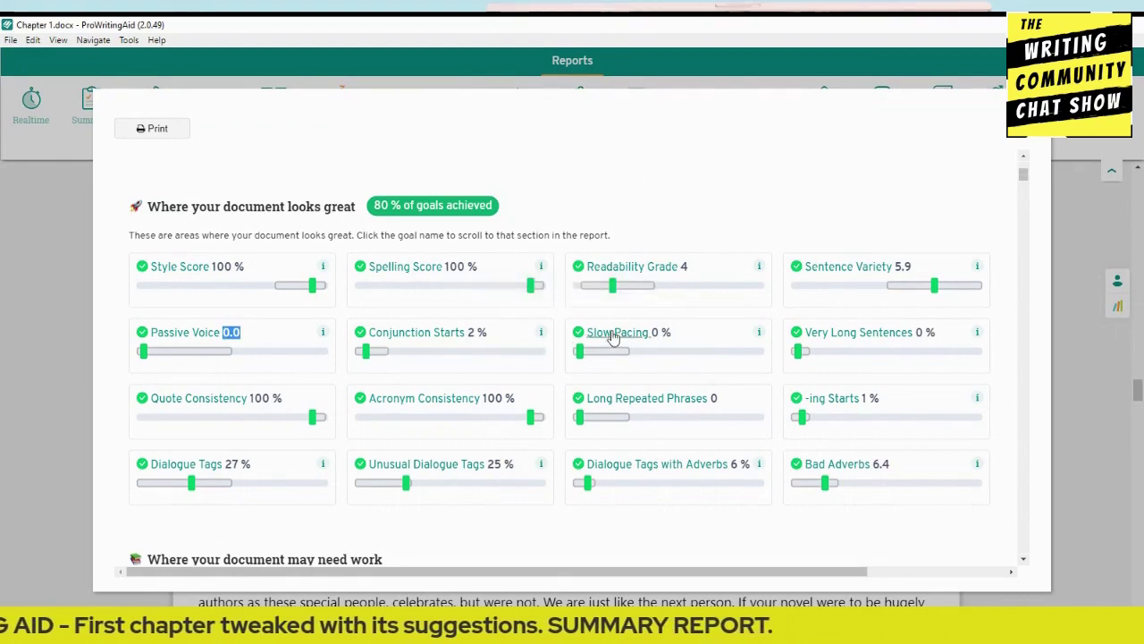
double_click(655, 332)
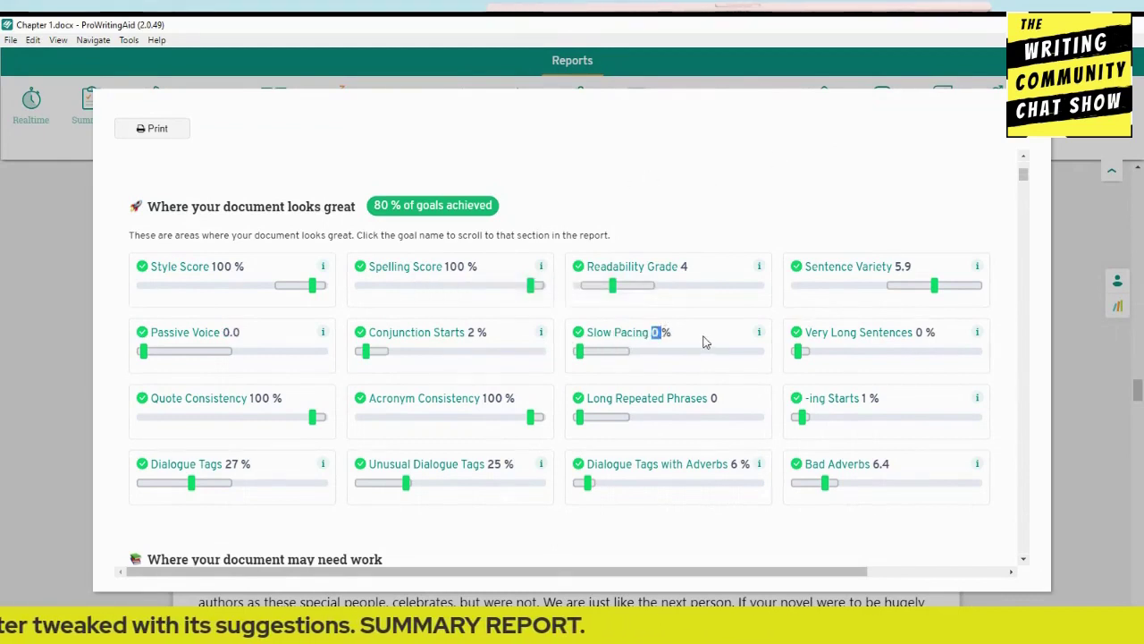
double_click(919, 332)
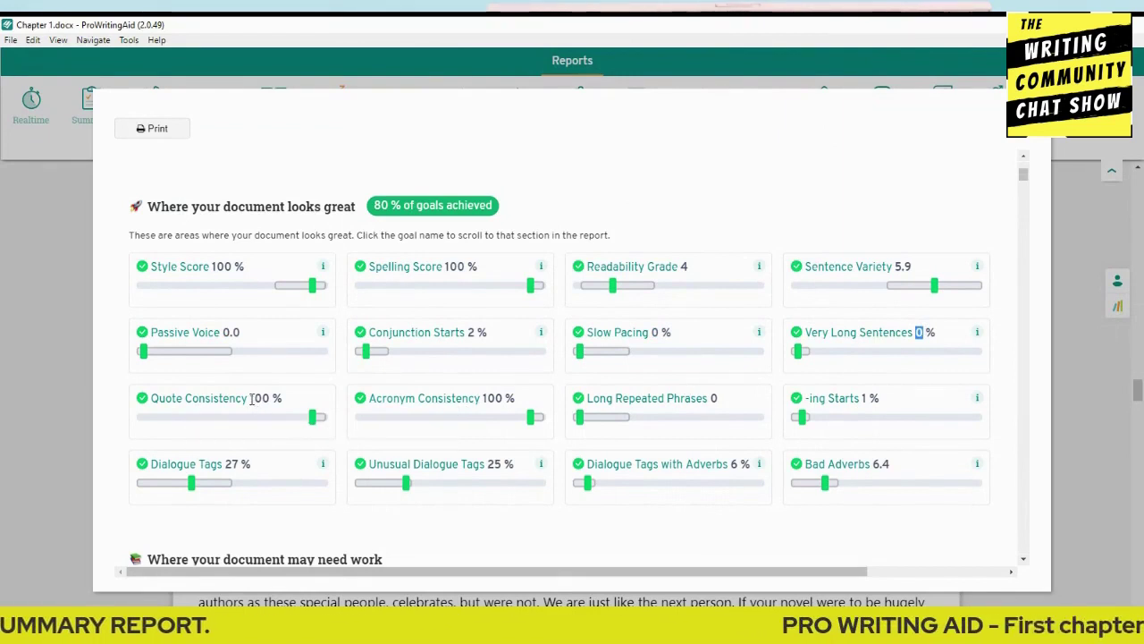
left_click_drag(252, 399, 283, 403)
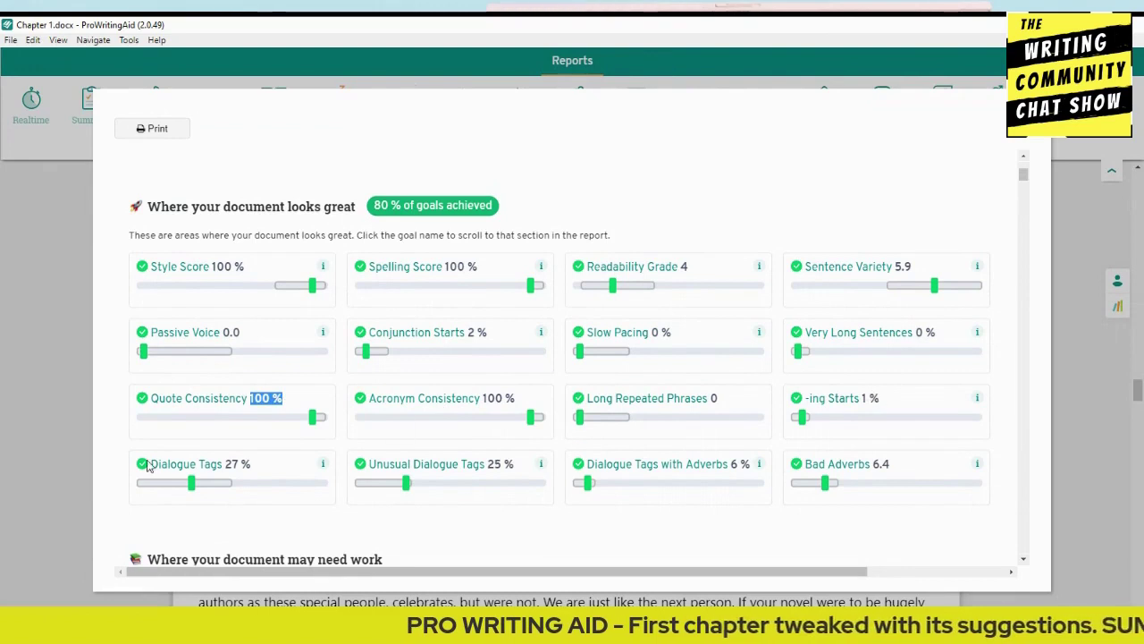
left_click_drag(225, 466, 239, 465)
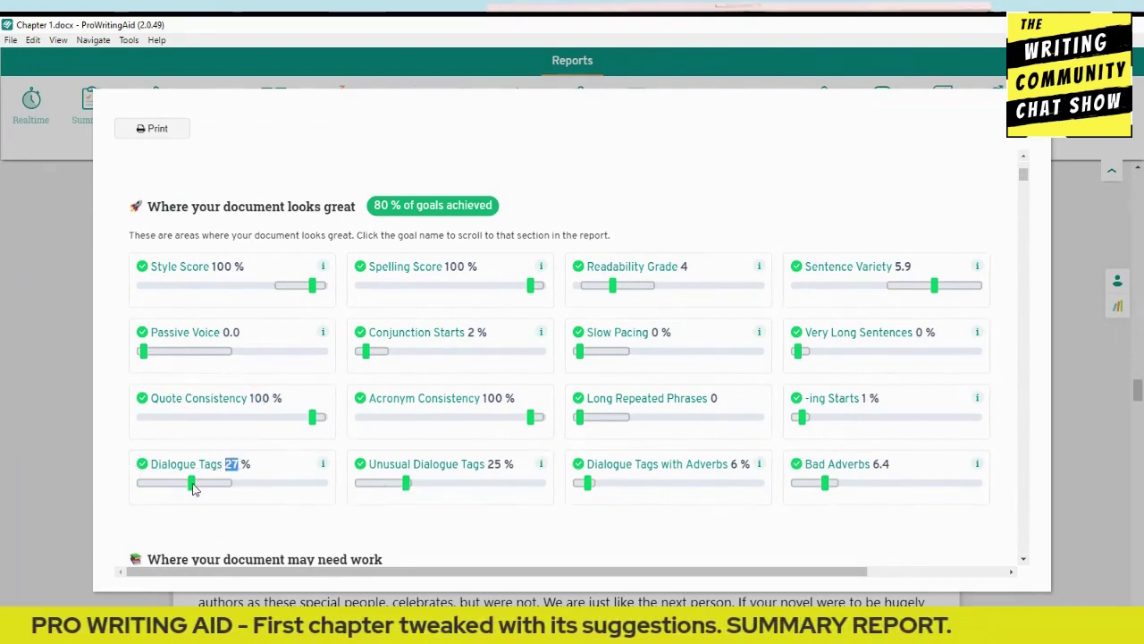
mouse_move(184, 487)
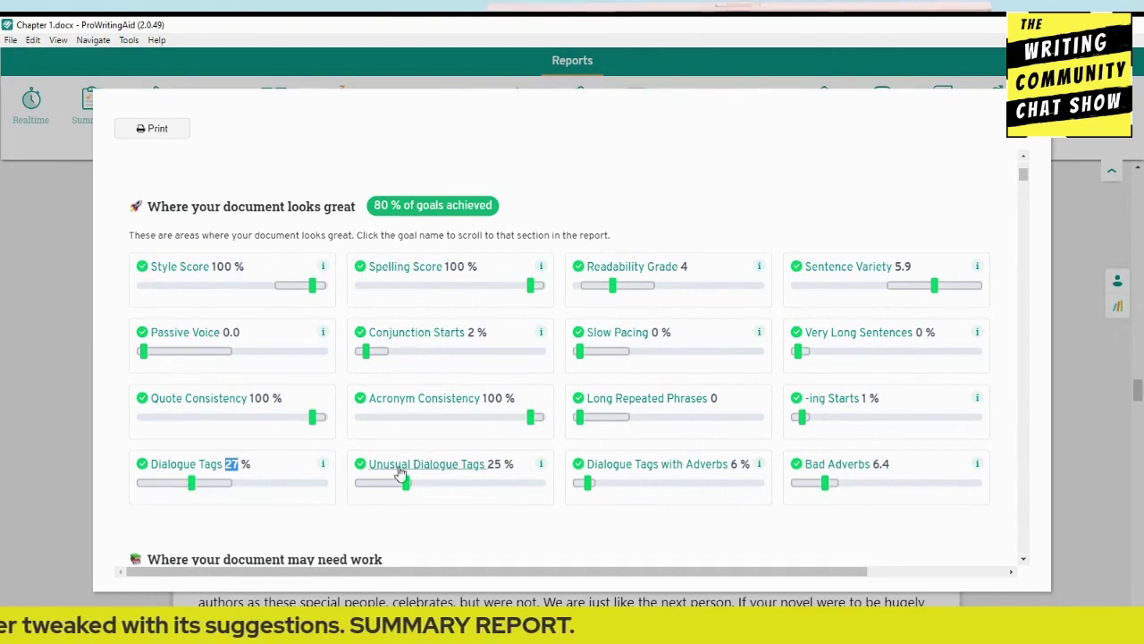
mouse_move(386, 487)
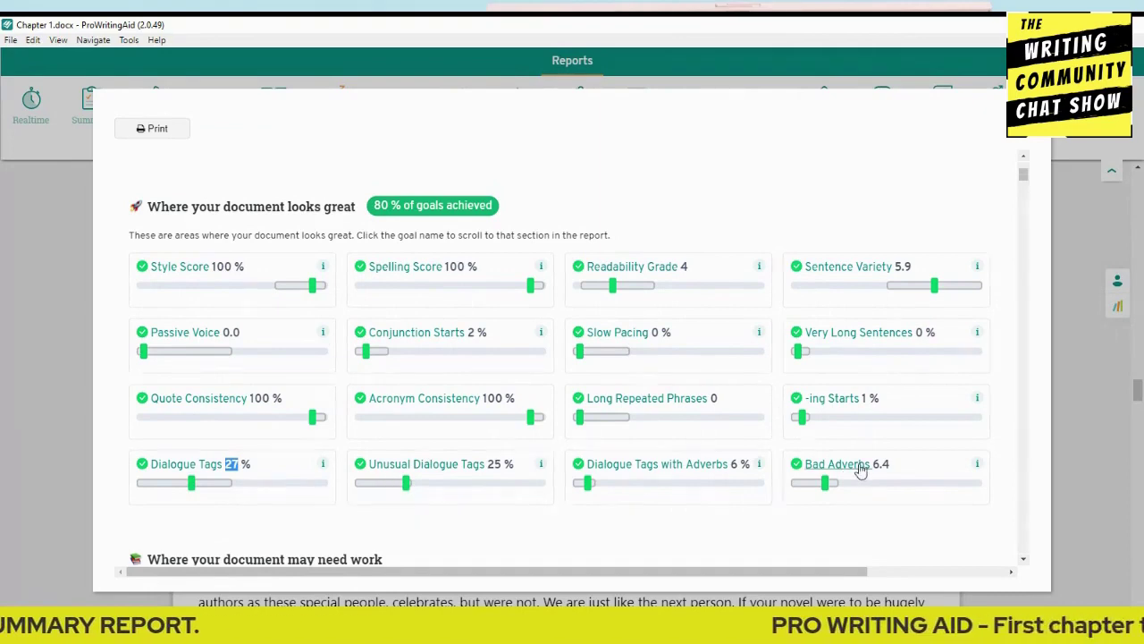
Step: Examine the "Where your document may need work" section, including the explanations for Sentence Length and Emotion Tells
scroll(436, 366, "down", 2)
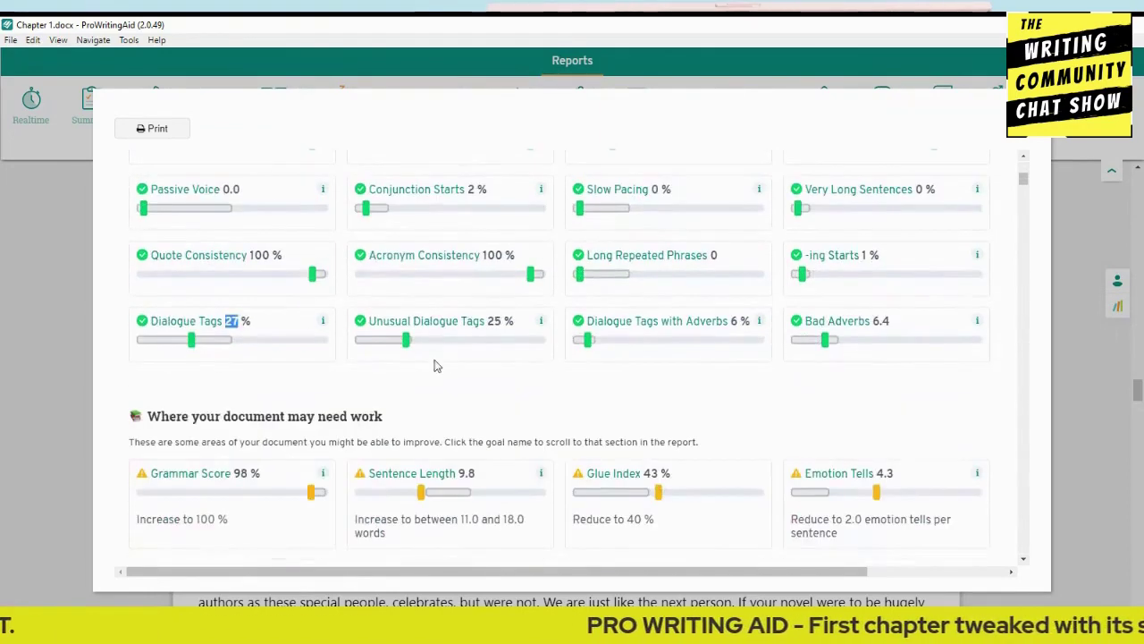
scroll(438, 362, "down", 2)
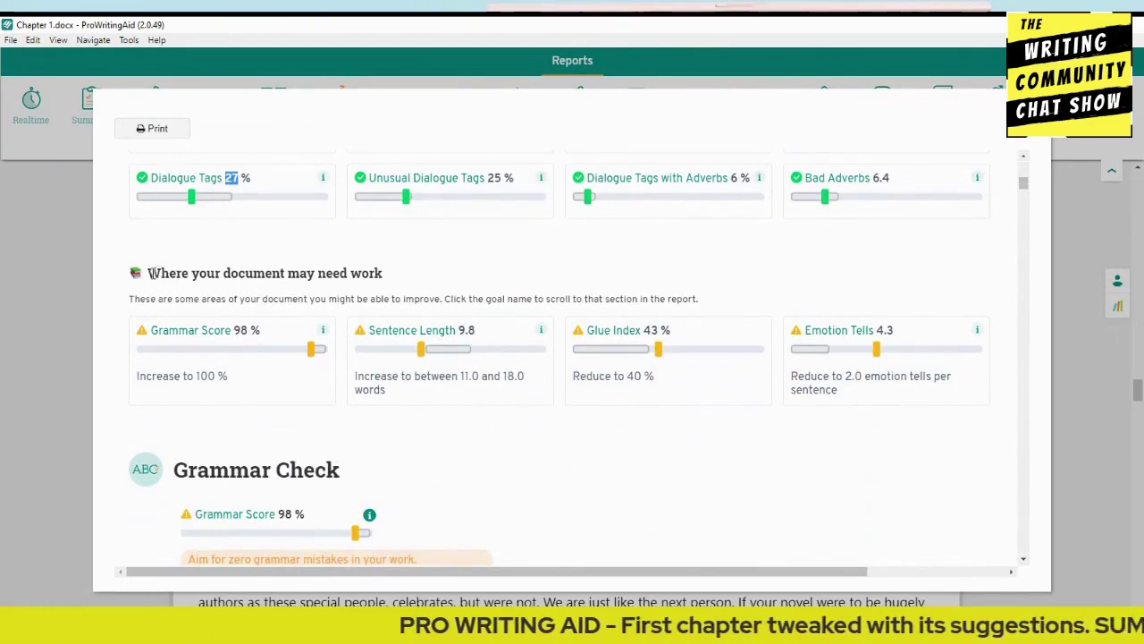
left_click_drag(150, 273, 383, 284)
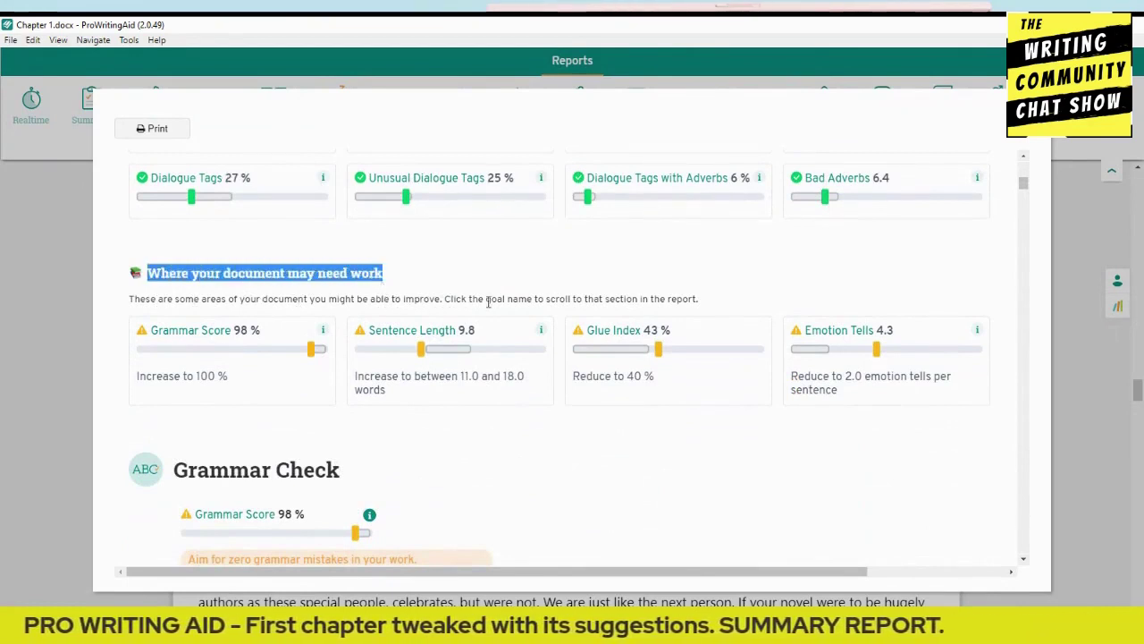
left_click(474, 272)
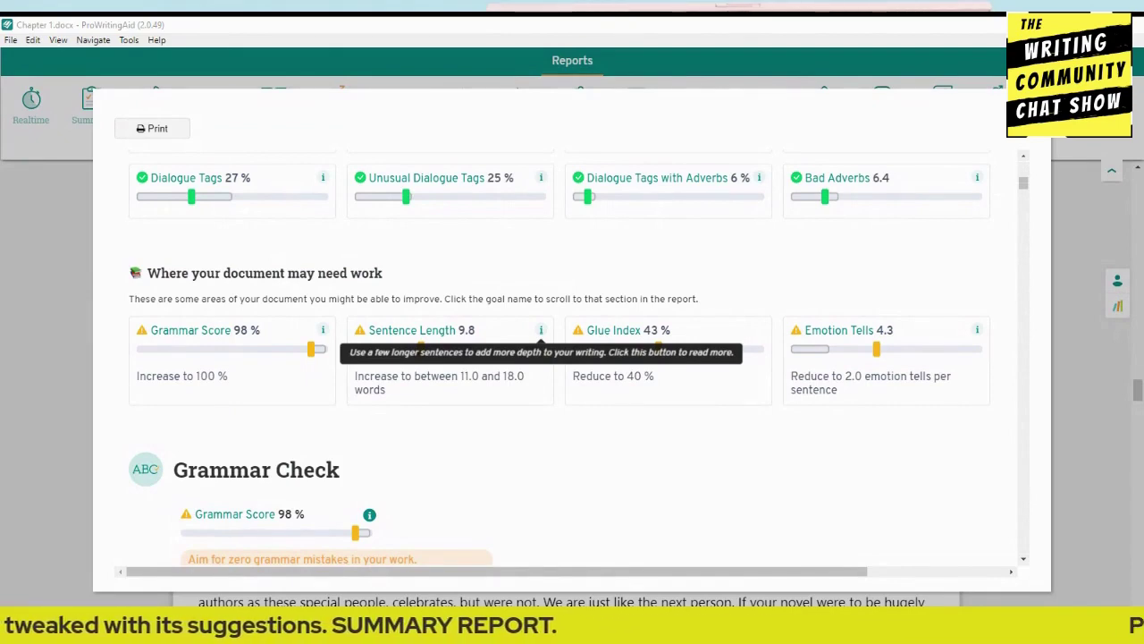
scroll(643, 295, "down", 1)
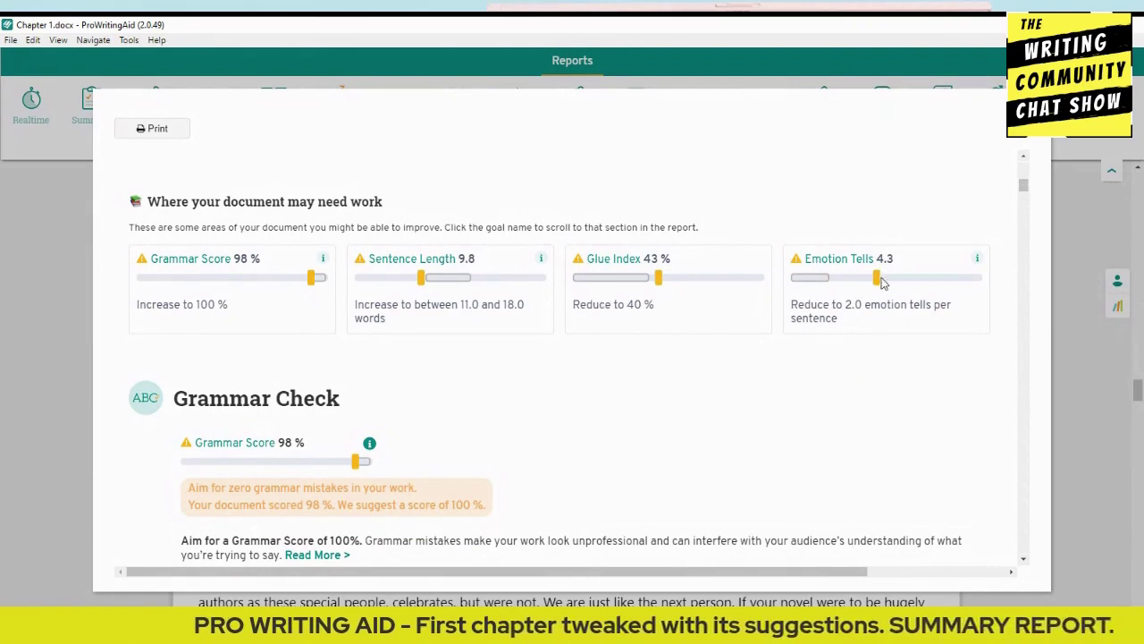
left_click(977, 260)
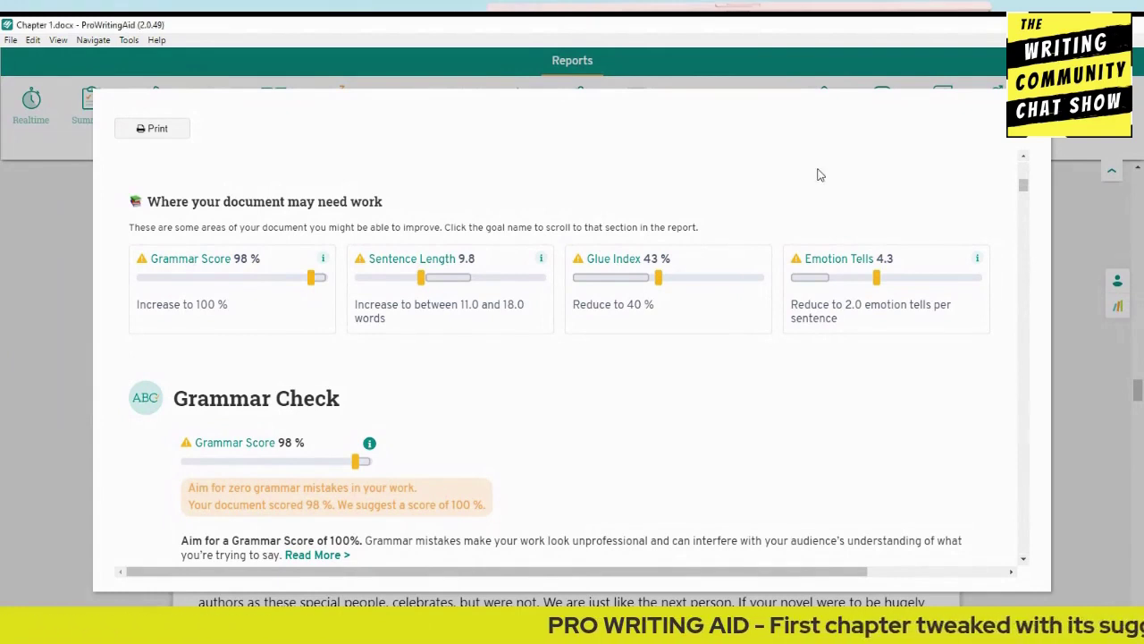
Step: Review the Grammar Check details, highlighting the flagged word "Abend" in the issues table, and read the Spelling Score feedback
scroll(572, 349, "down", 3)
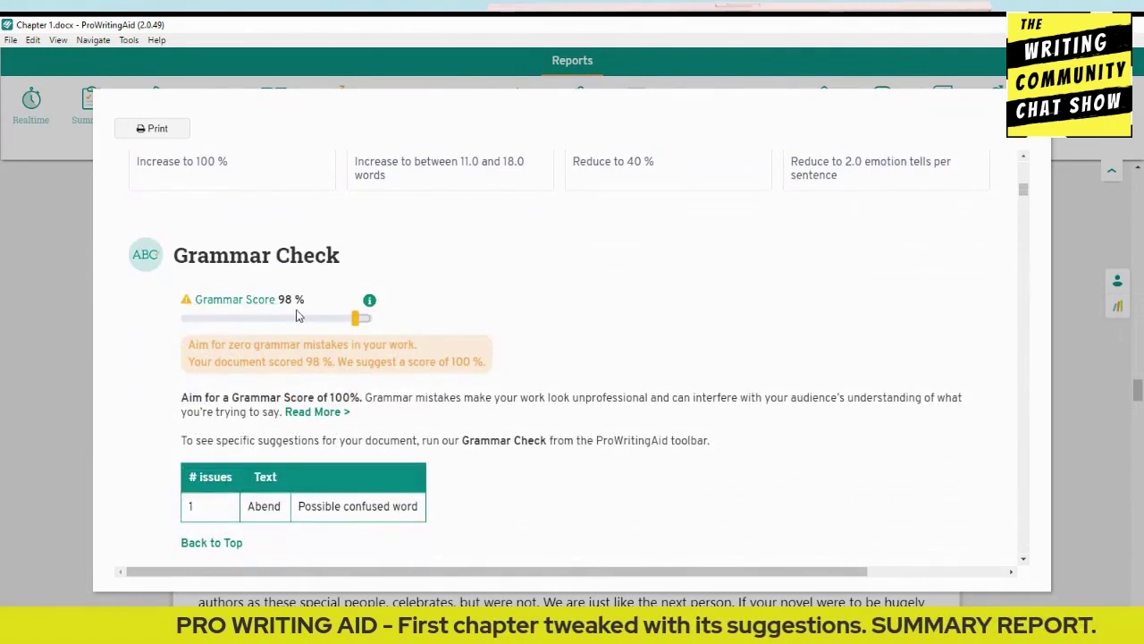
scroll(307, 313, "down", 2)
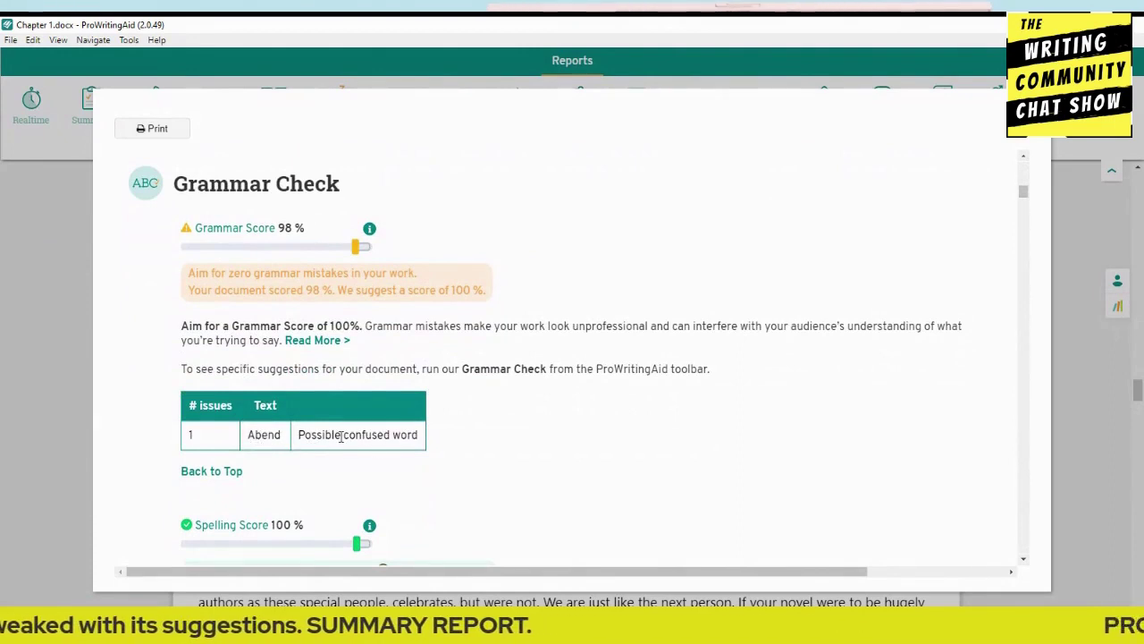
double_click(274, 436)
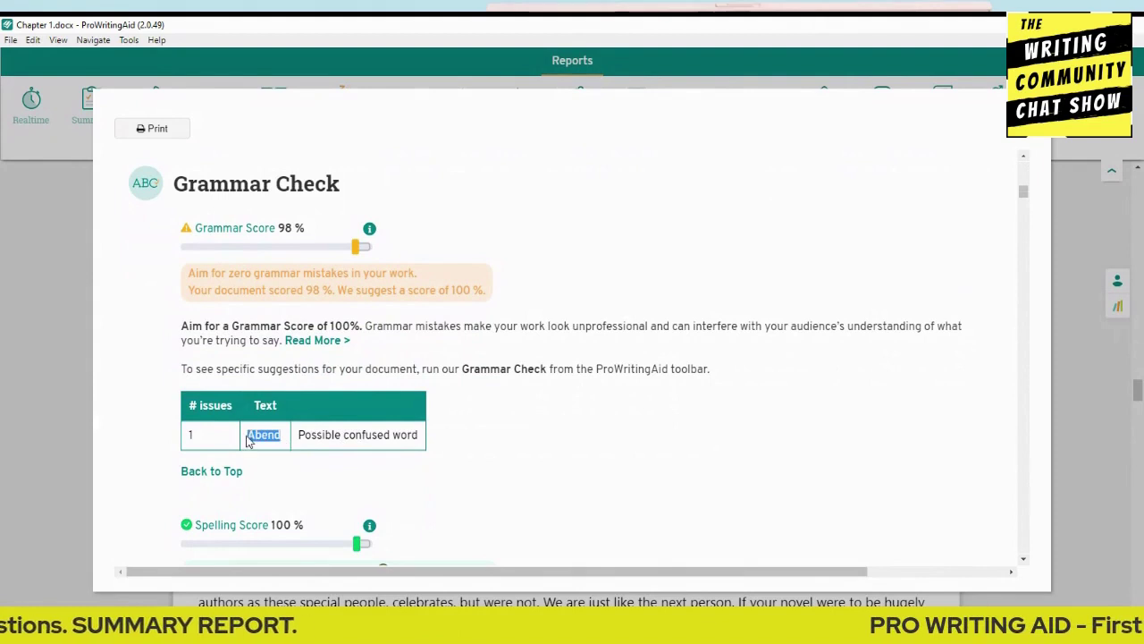
left_click(496, 438)
scroll(497, 437, "down", 3)
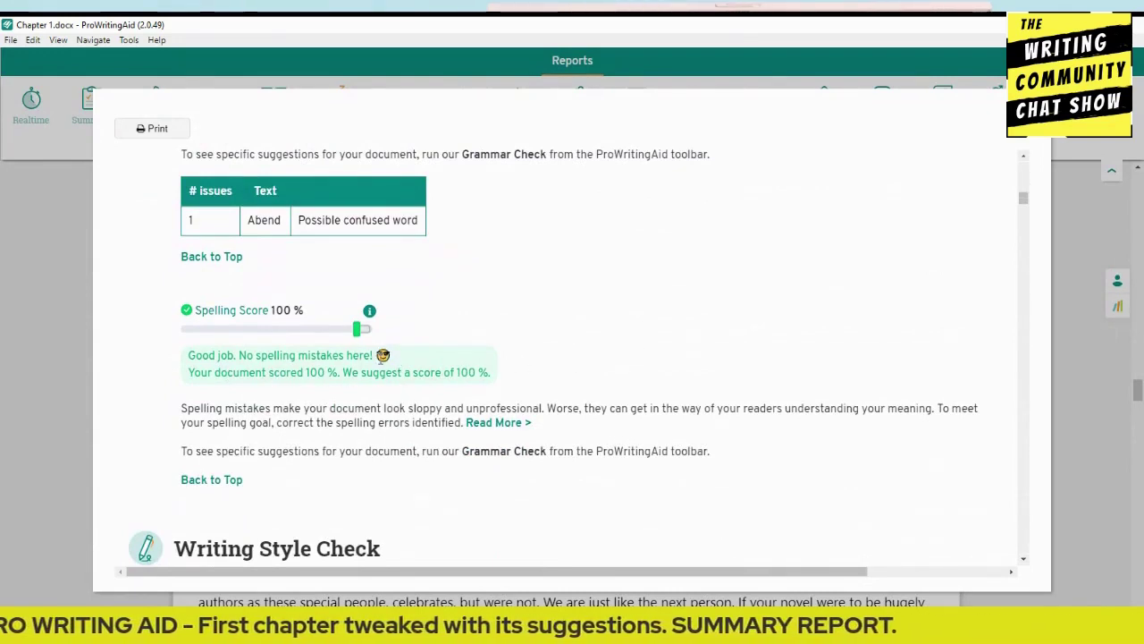
Step: Review the Writing Style Check section, highlighting the Style Score value and reading the Passive Voice feedback
scroll(673, 350, "down", 4)
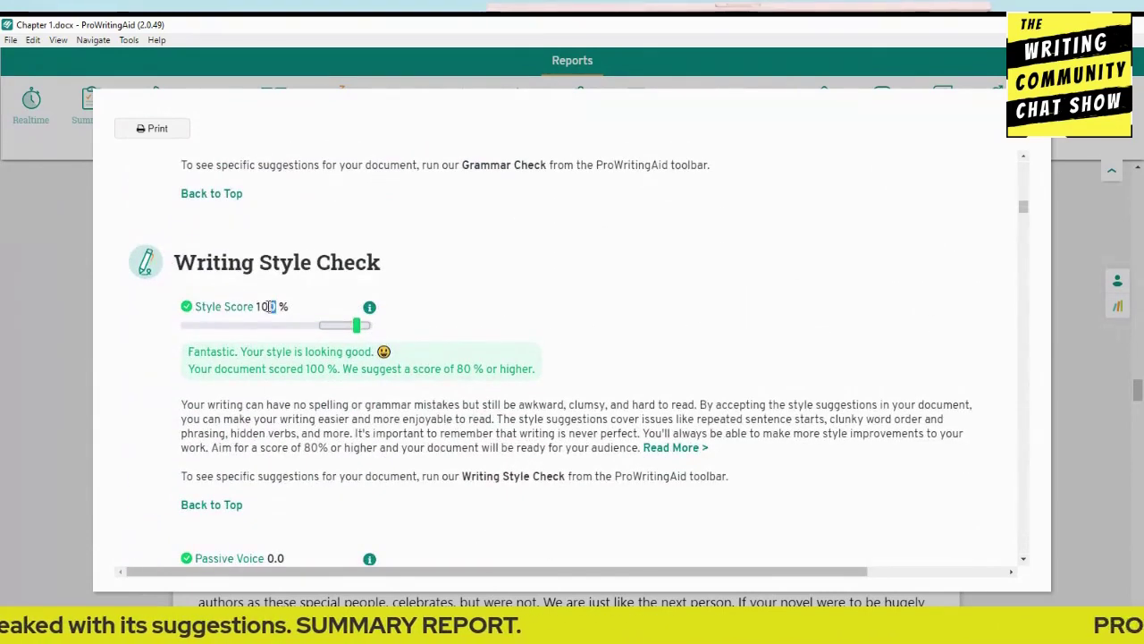
left_click_drag(261, 307, 255, 307)
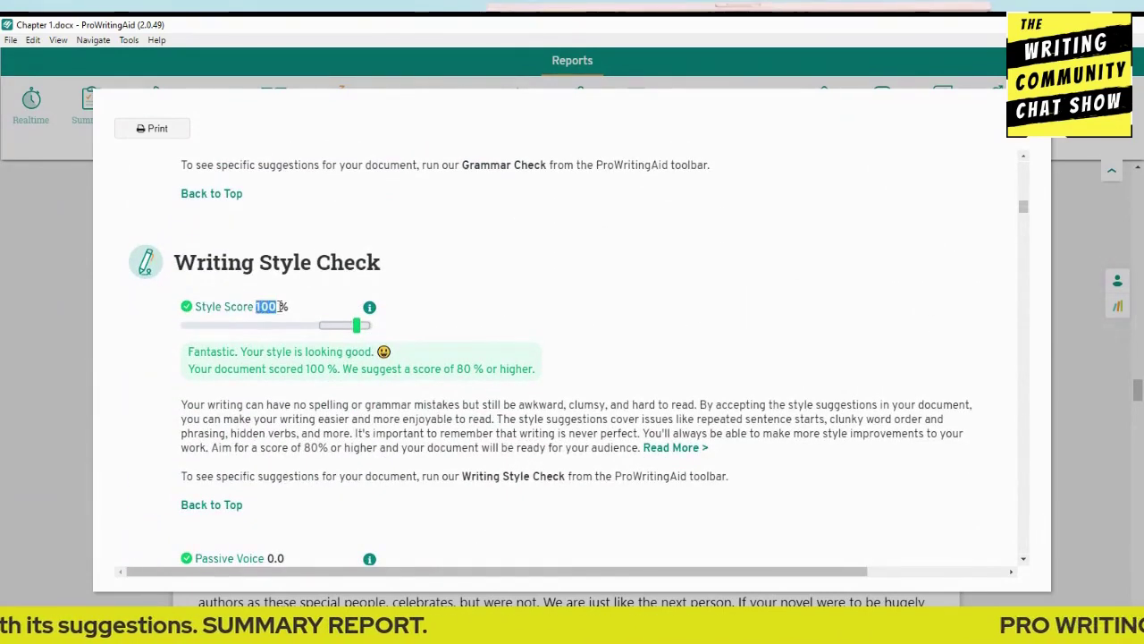
left_click(651, 348)
scroll(651, 348, "down", 4)
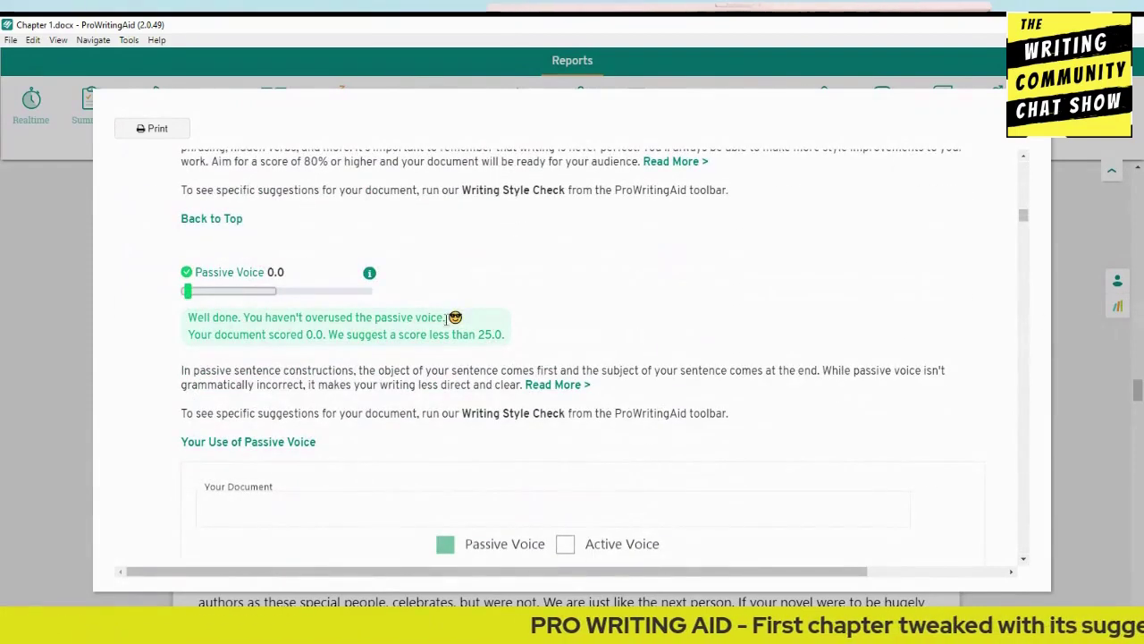
Step: Examine the Emotion Tells feedback and its breakdown chart per 1,000 words, and continue to the Bad Adverbs score
scroll(537, 306, "down", 5)
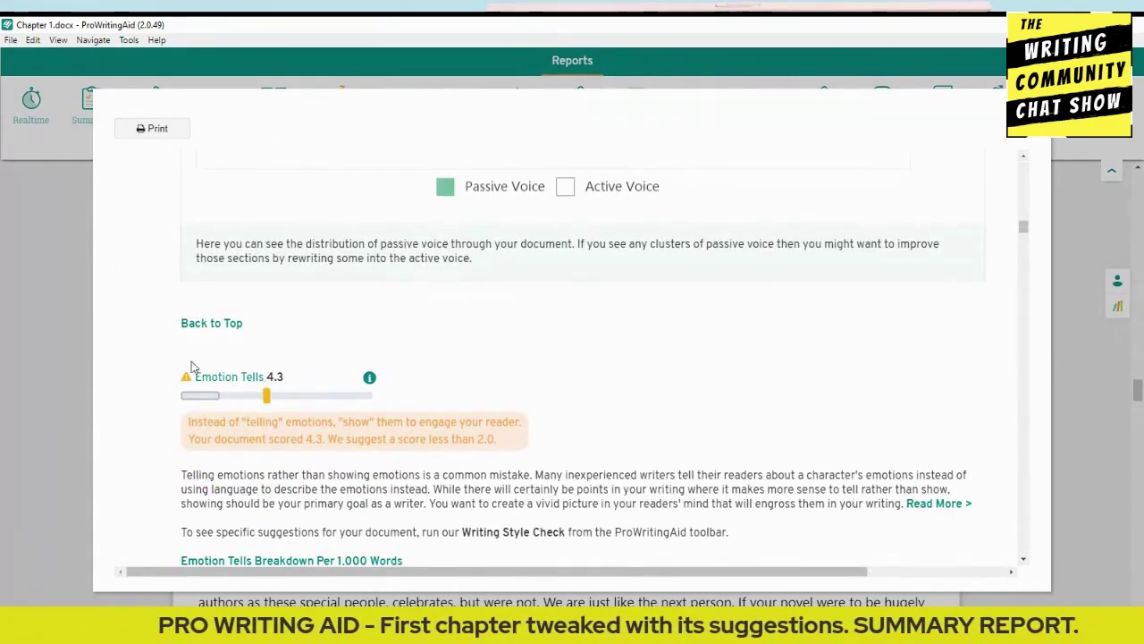
scroll(427, 352, "down", 5)
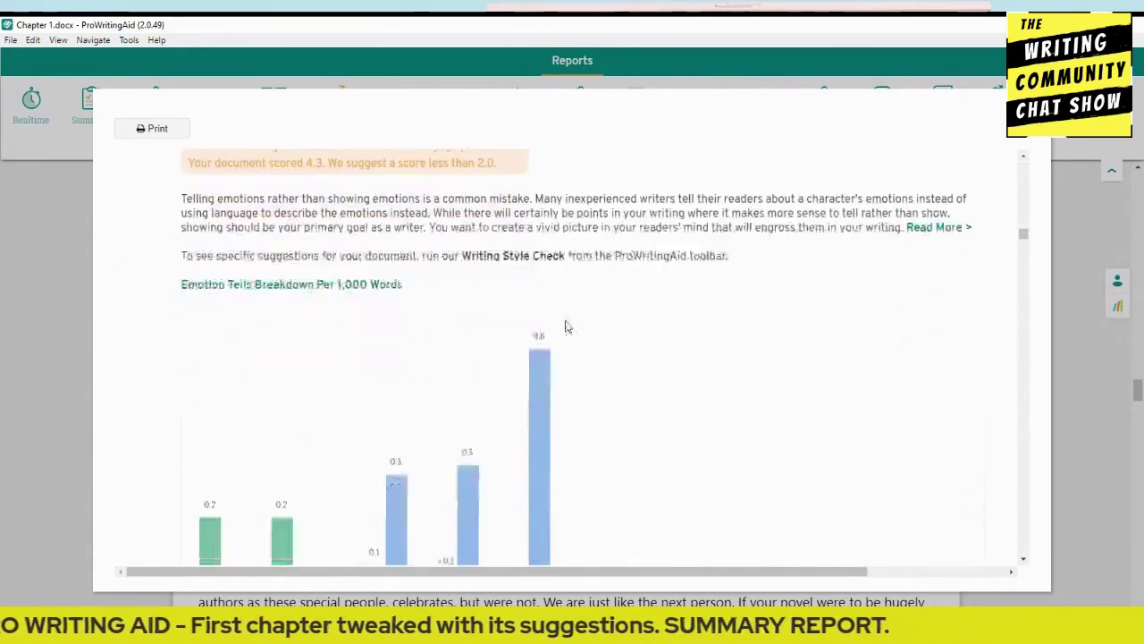
left_click_drag(176, 208, 317, 210)
left_click(438, 212)
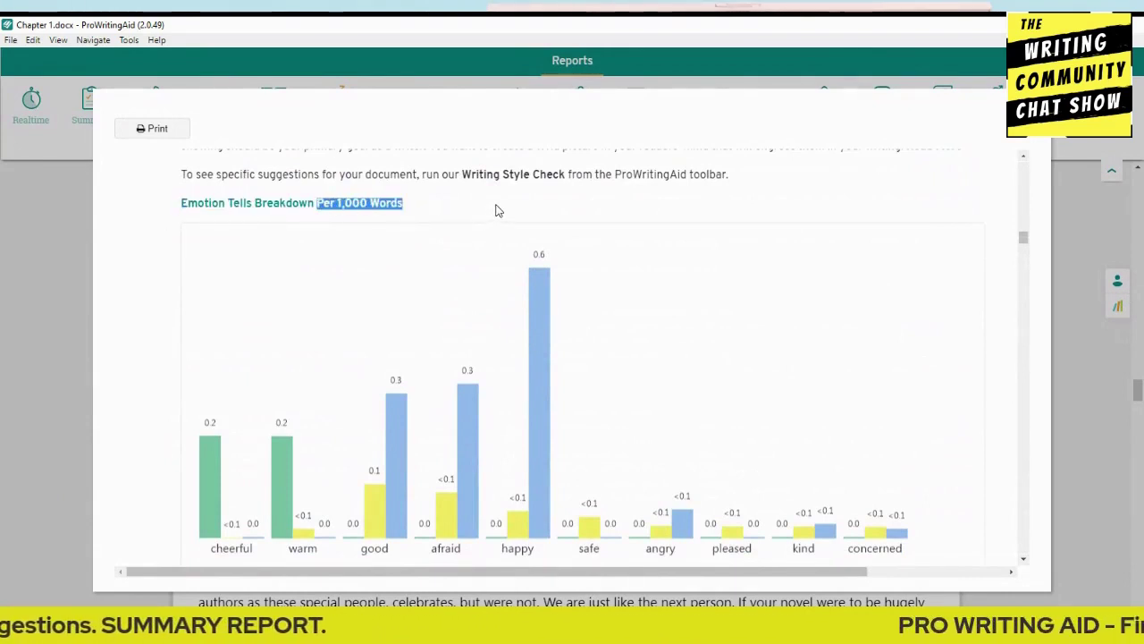
scroll(499, 210, "down", 2)
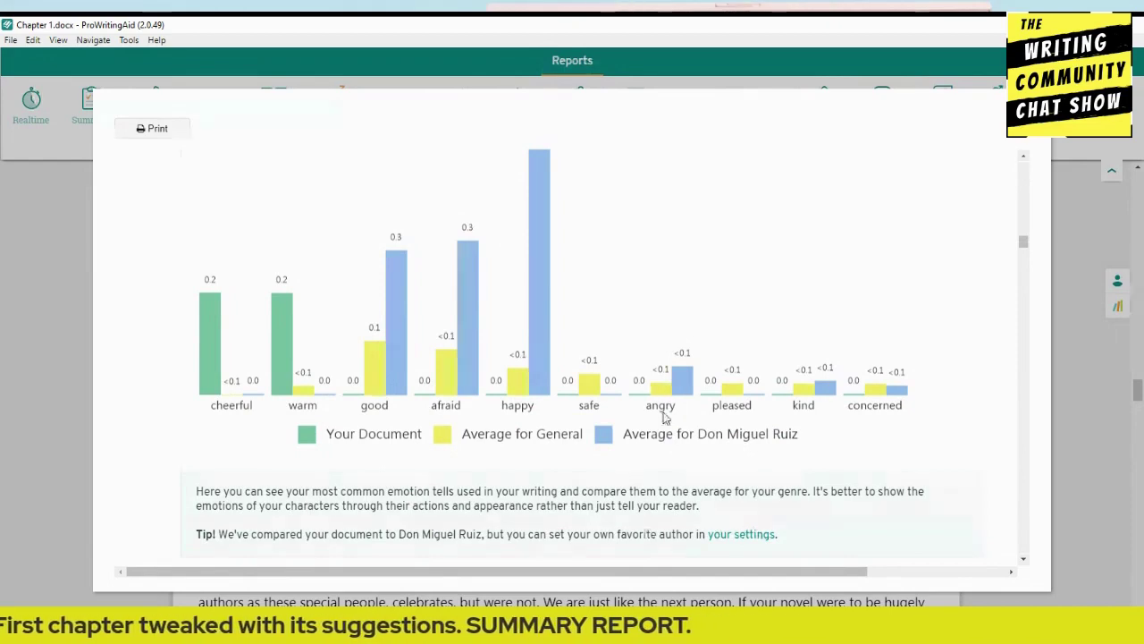
scroll(367, 366, "down", 2)
scroll(364, 367, "down", 2)
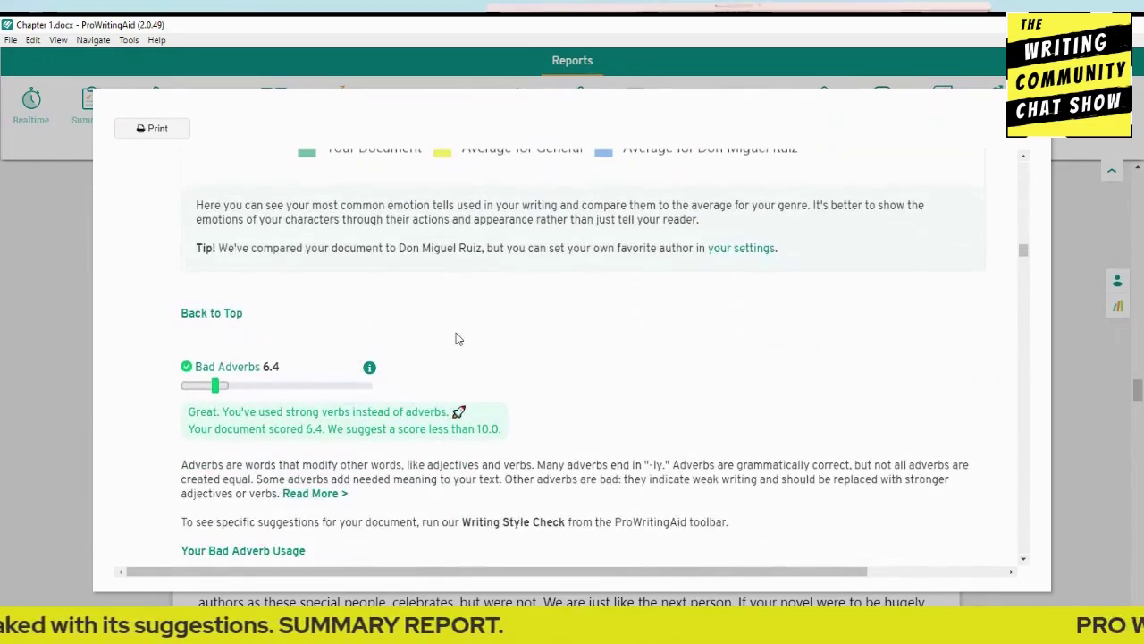
Step: Examine the Bad Adverb usage chart against the genre and author averages, along with the breakdown per 1,000 words
scroll(454, 337, "down", 3)
scroll(459, 337, "down", 2)
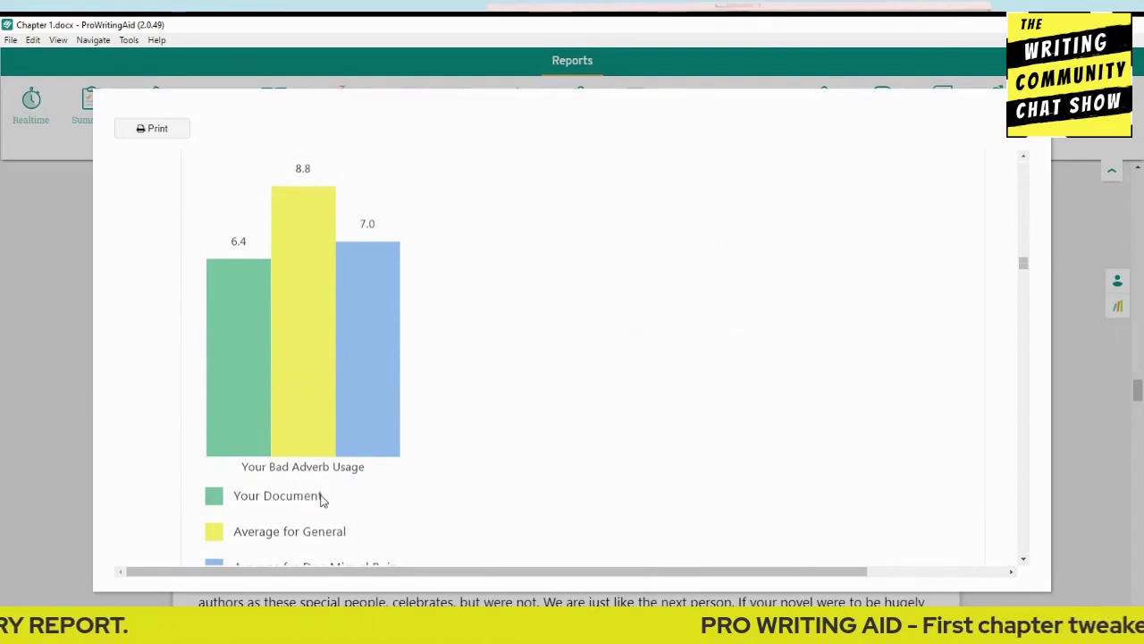
scroll(304, 491, "down", 1)
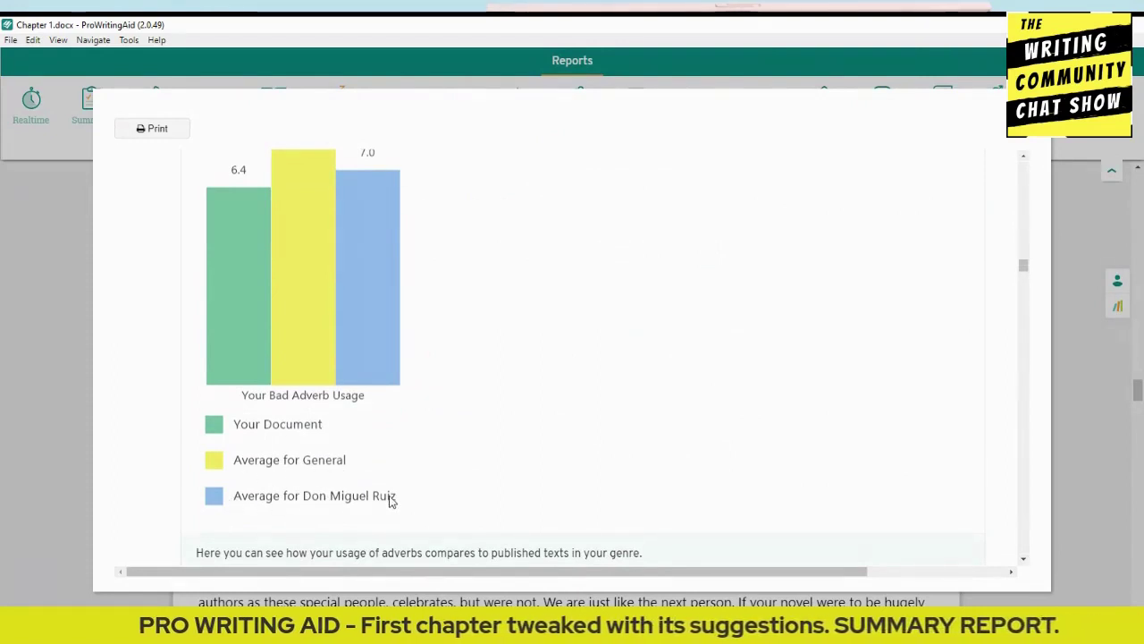
scroll(214, 288, "up", 1)
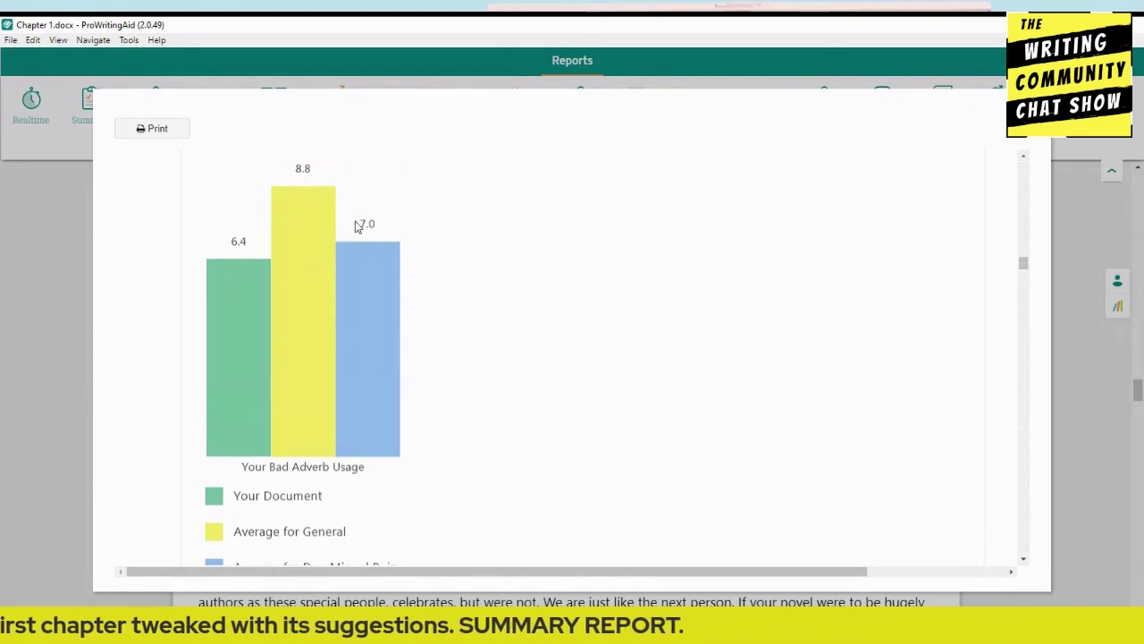
scroll(352, 470, "down", 5)
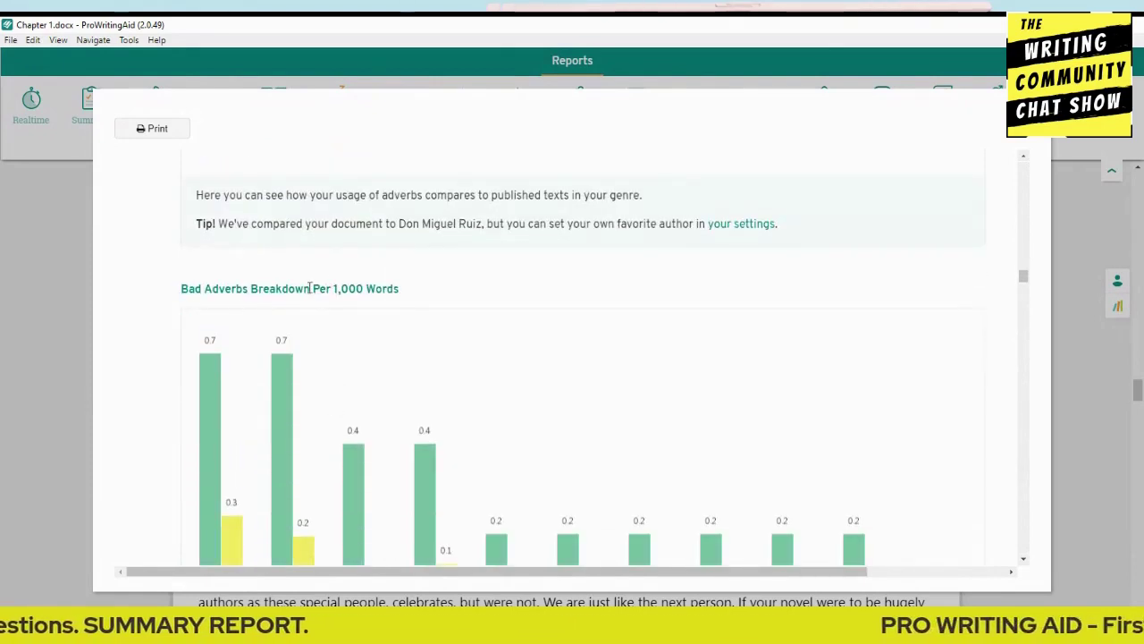
scroll(388, 396, "down", 2)
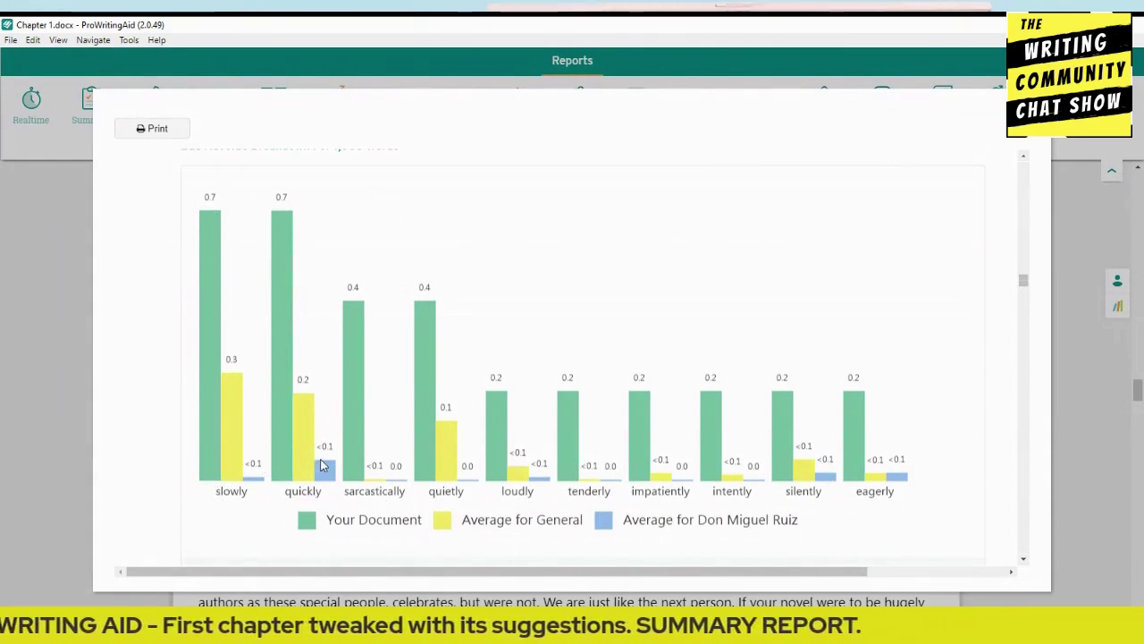
Step: Review the Sentence Length Check, highlighting the suggested score range and the explanation about texts with lots of short sentences
scroll(314, 463, "down", 4)
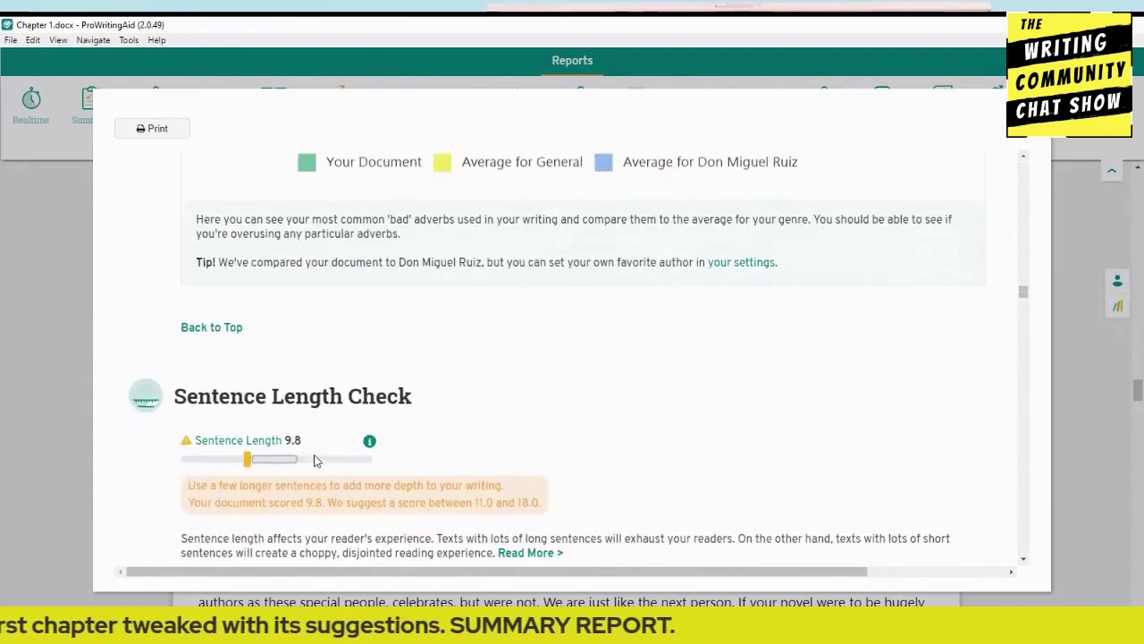
scroll(314, 463, "down", 1)
mouse_move(275, 416)
scroll(275, 416, "down", 2)
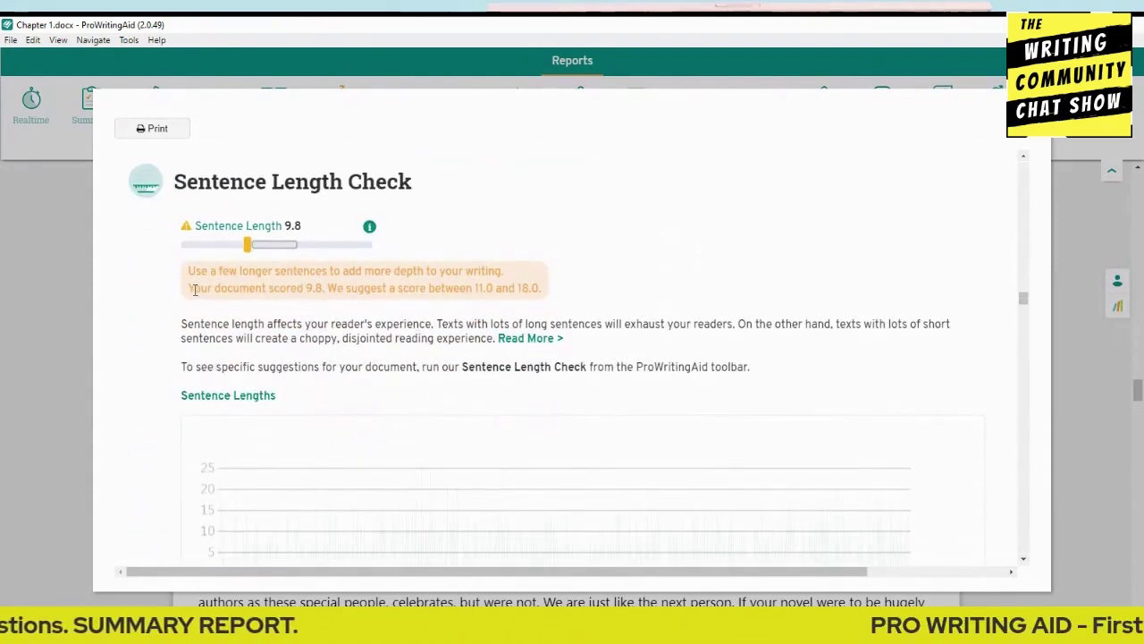
left_click_drag(194, 288, 553, 294)
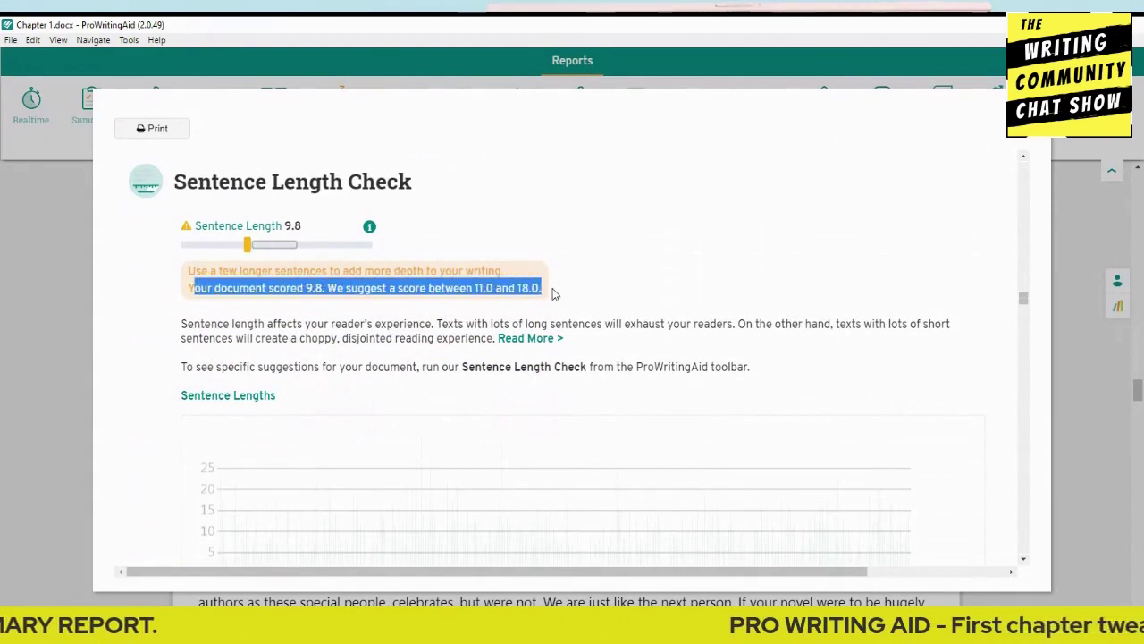
left_click(602, 285)
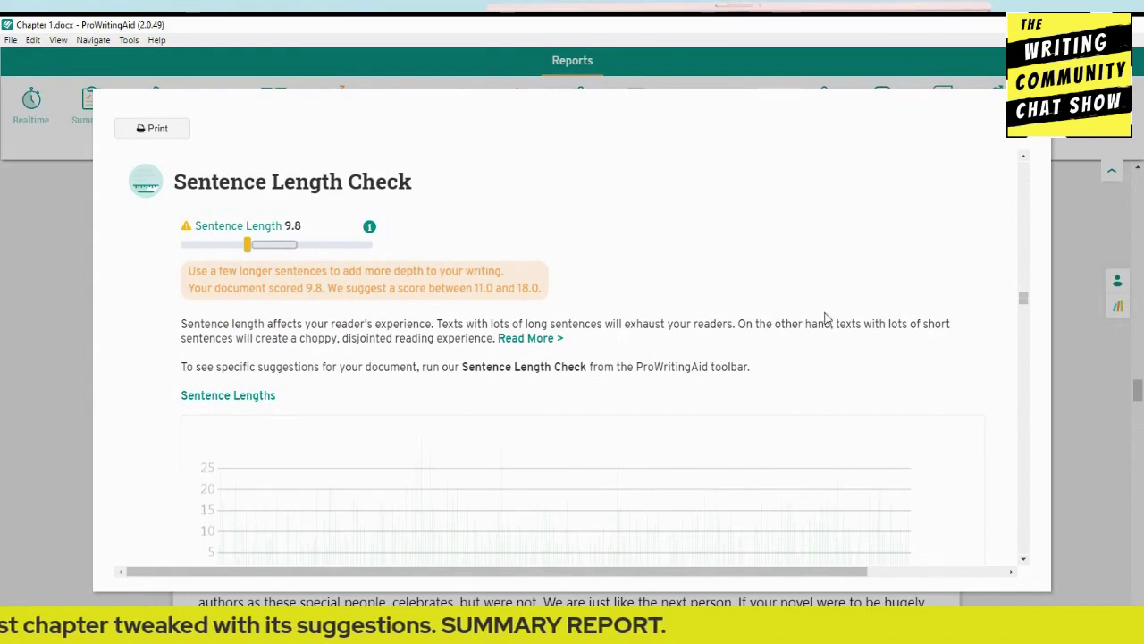
left_click_drag(836, 324, 493, 341)
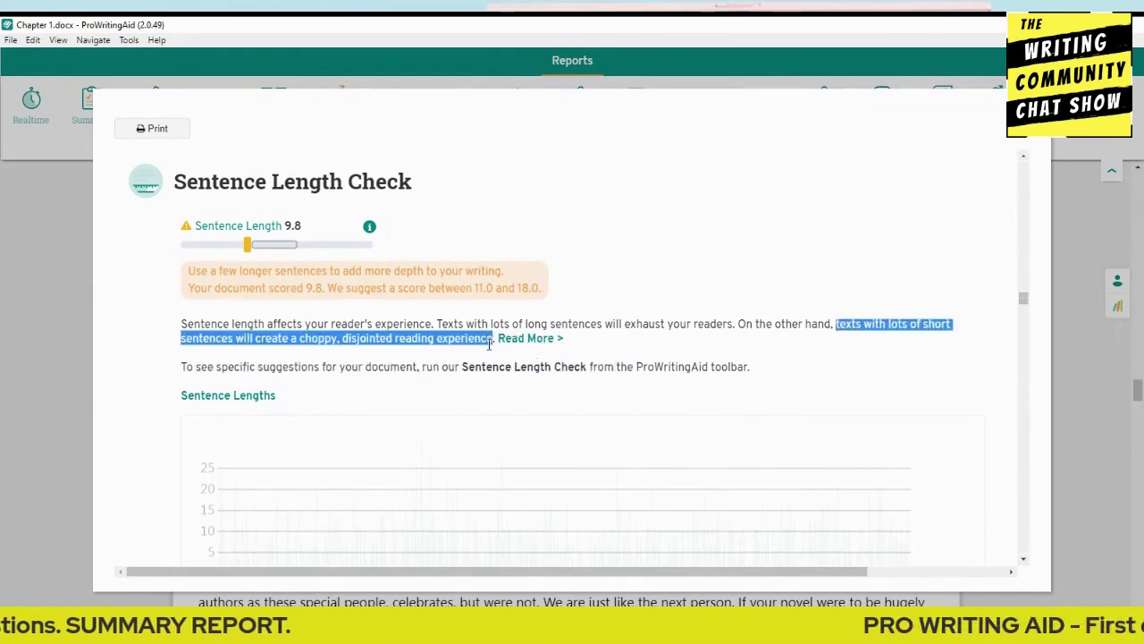
mouse_move(266, 247)
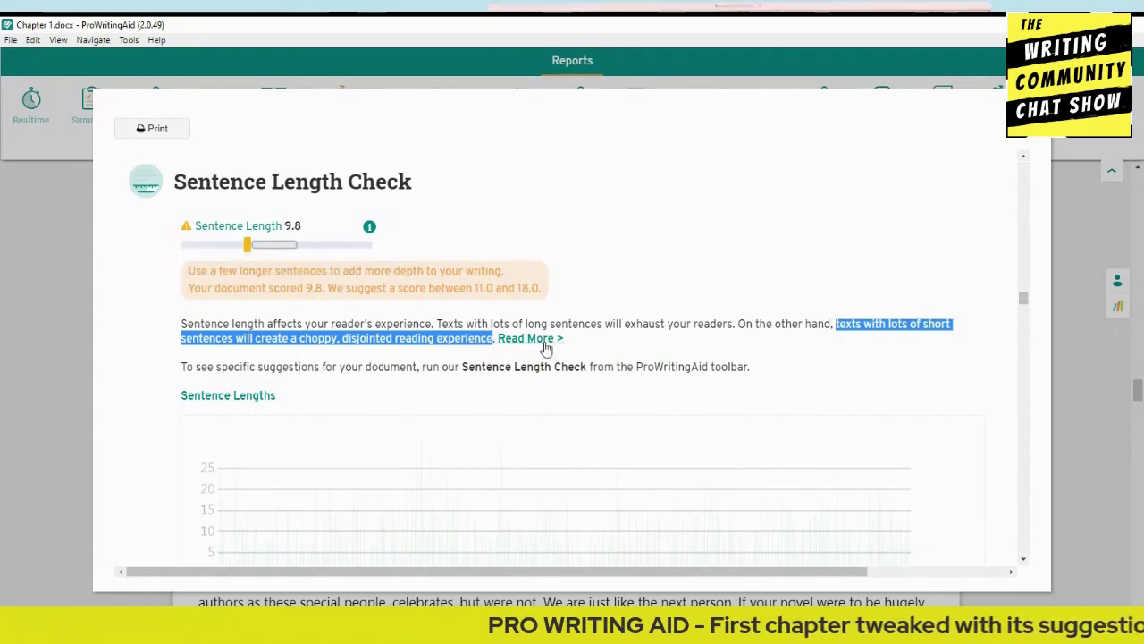
left_click(614, 345)
Step: Examine the Sentence Lengths and Sentence Variety charts, and highlight the Very Long Sentences percentage
scroll(242, 395, "down", 5)
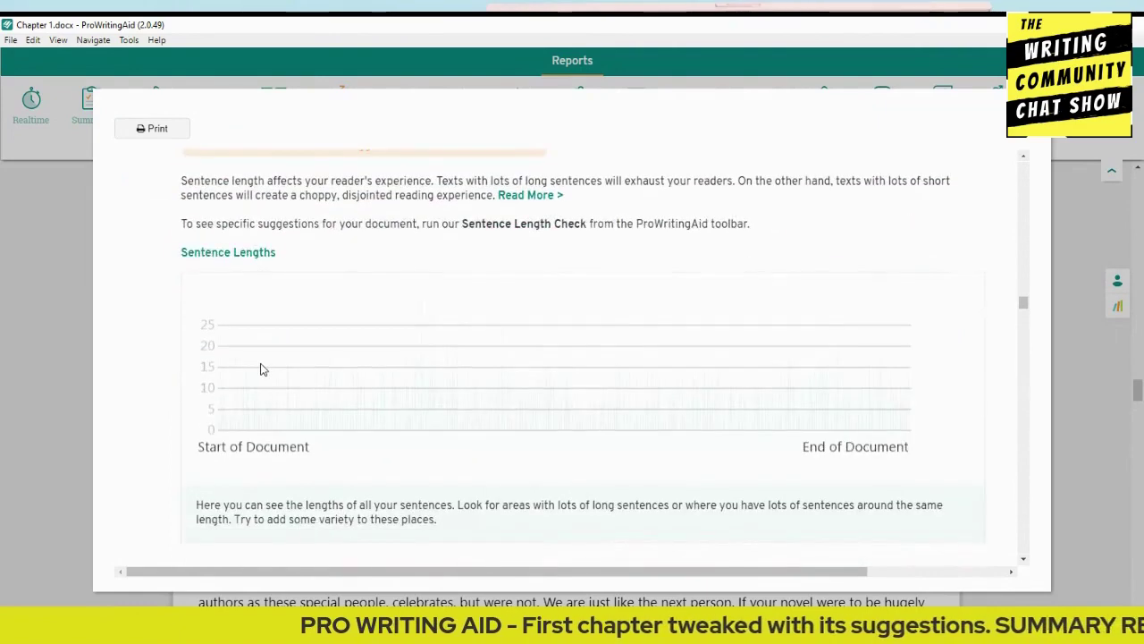
scroll(264, 362, "down", 2)
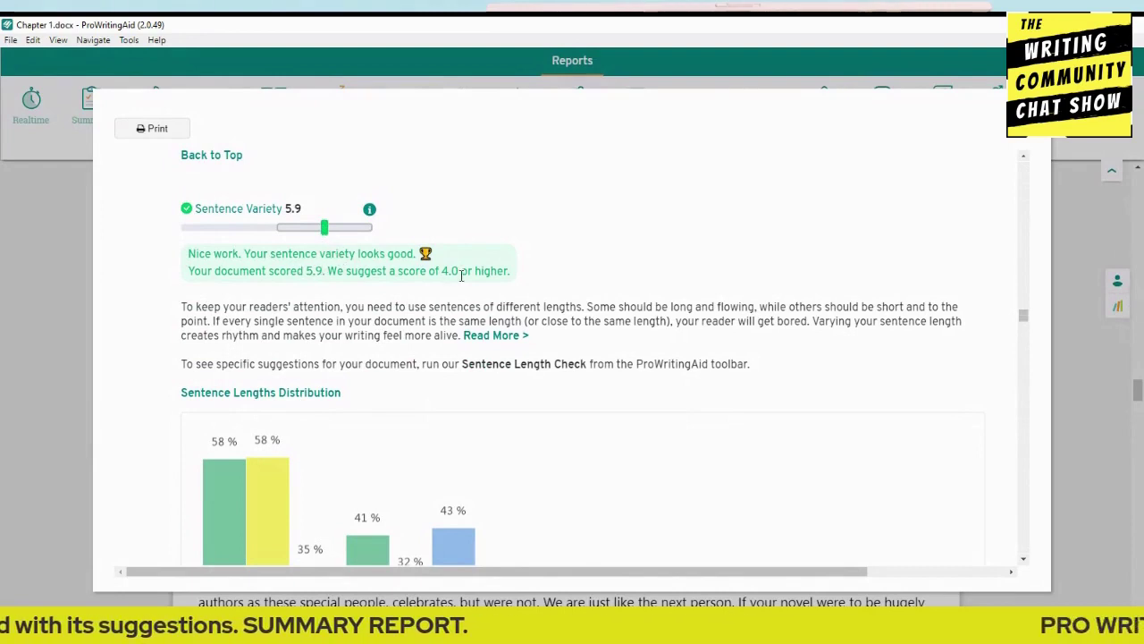
scroll(128, 327, "down", 4)
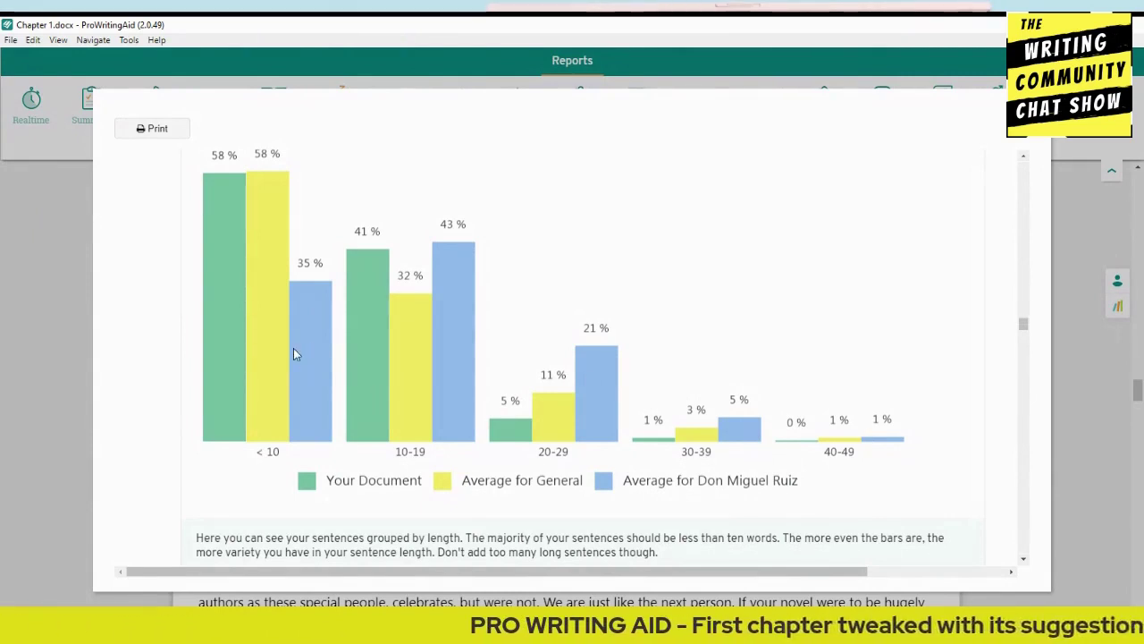
scroll(293, 349, "down", 4)
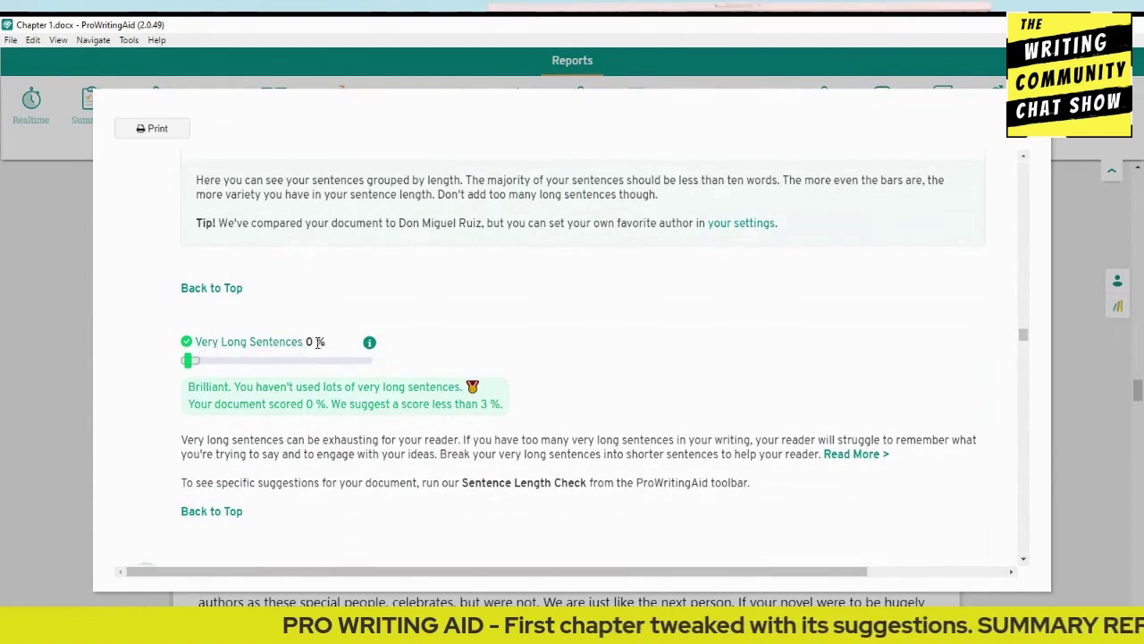
left_click_drag(326, 342, 310, 343)
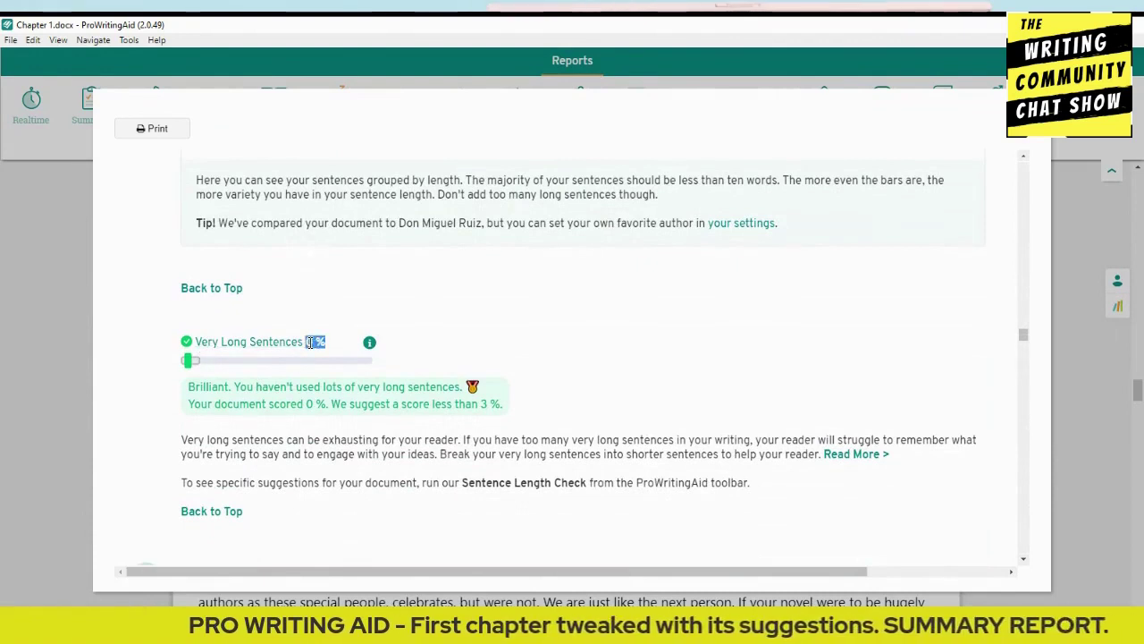
left_click(634, 345)
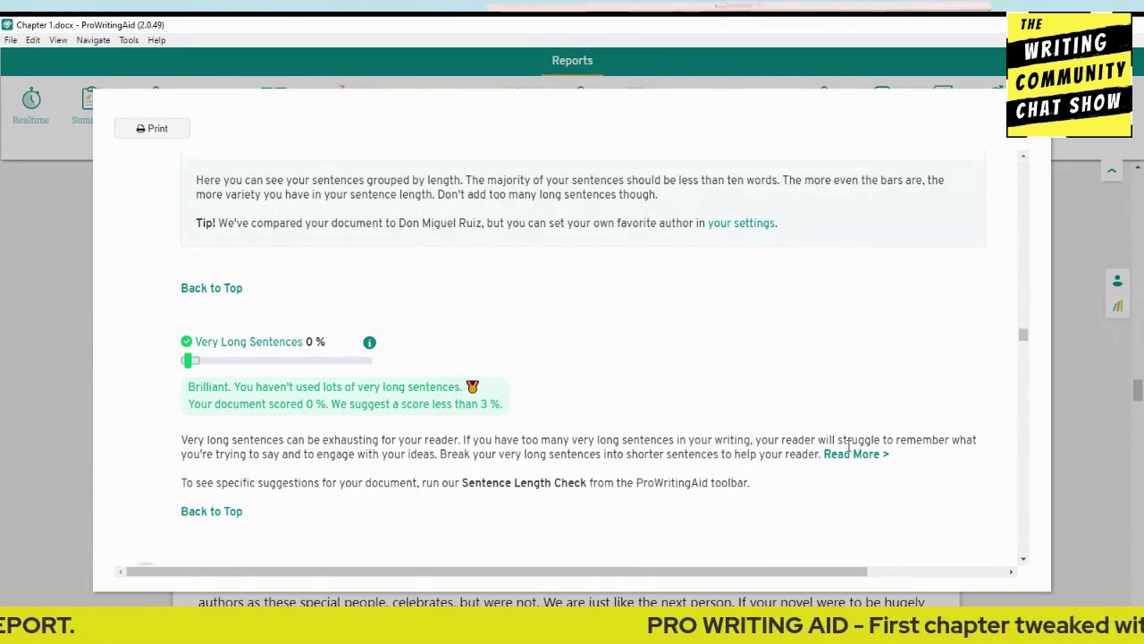
Step: Review the Readability Check, highlighting the suggested score and the sentence that defines a readability score
scroll(581, 371, "down", 2)
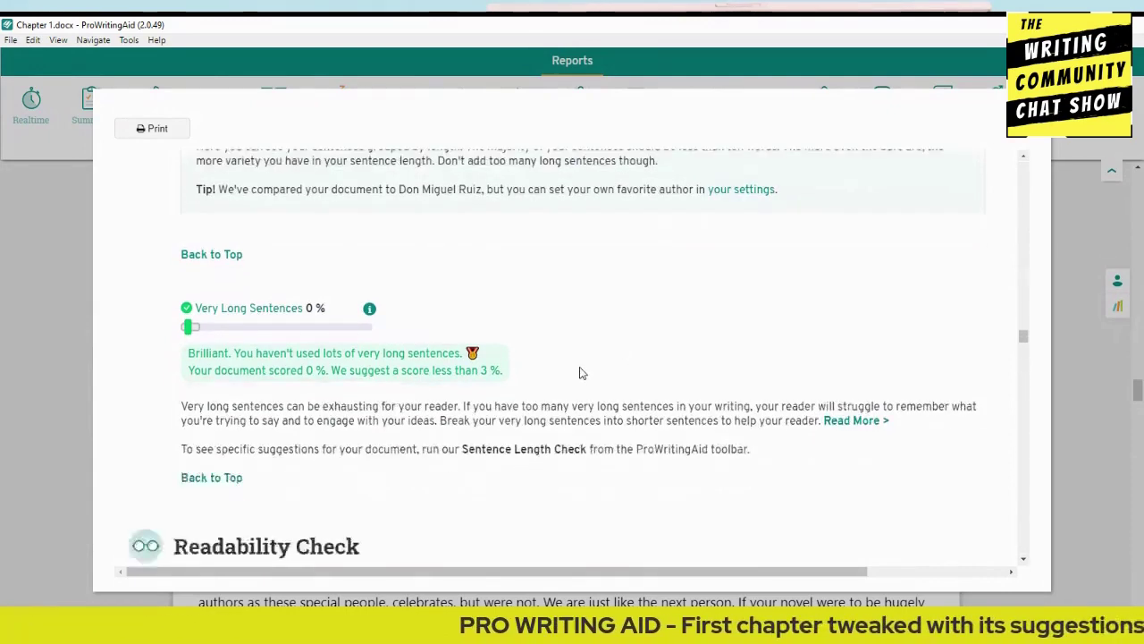
scroll(581, 372, "down", 3)
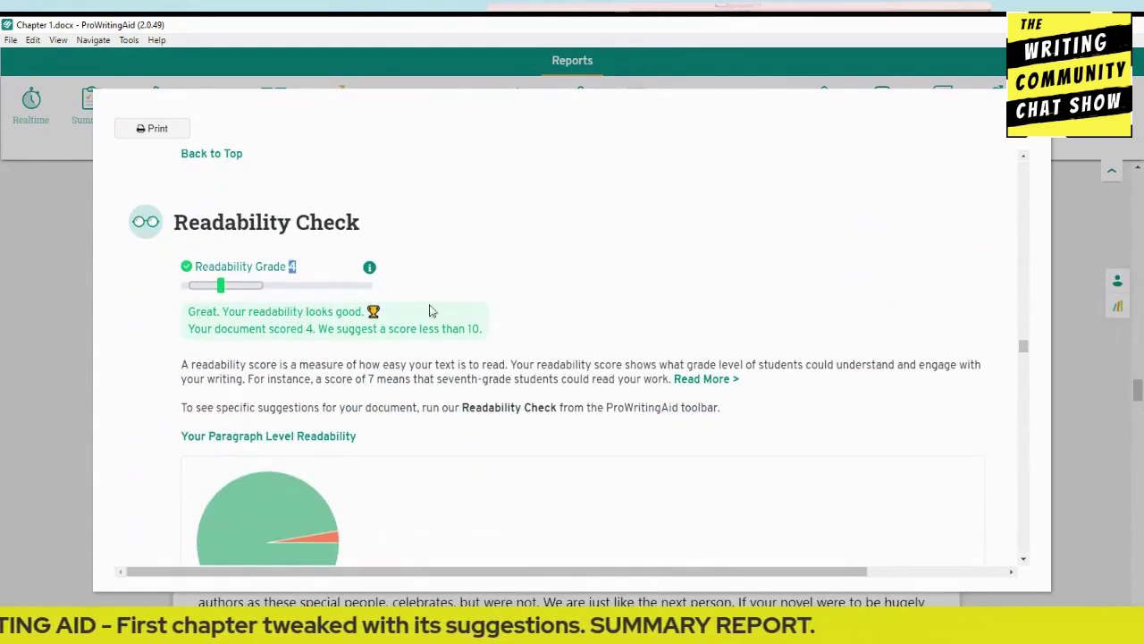
left_click_drag(318, 328, 487, 340)
left_click(607, 326)
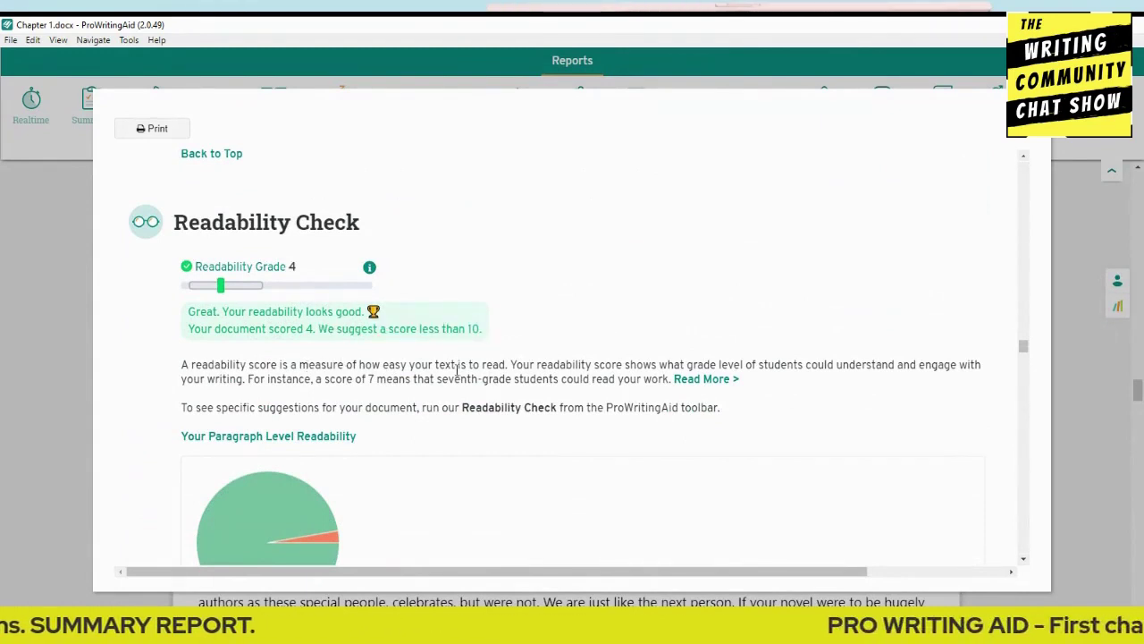
left_click_drag(506, 366, 182, 366)
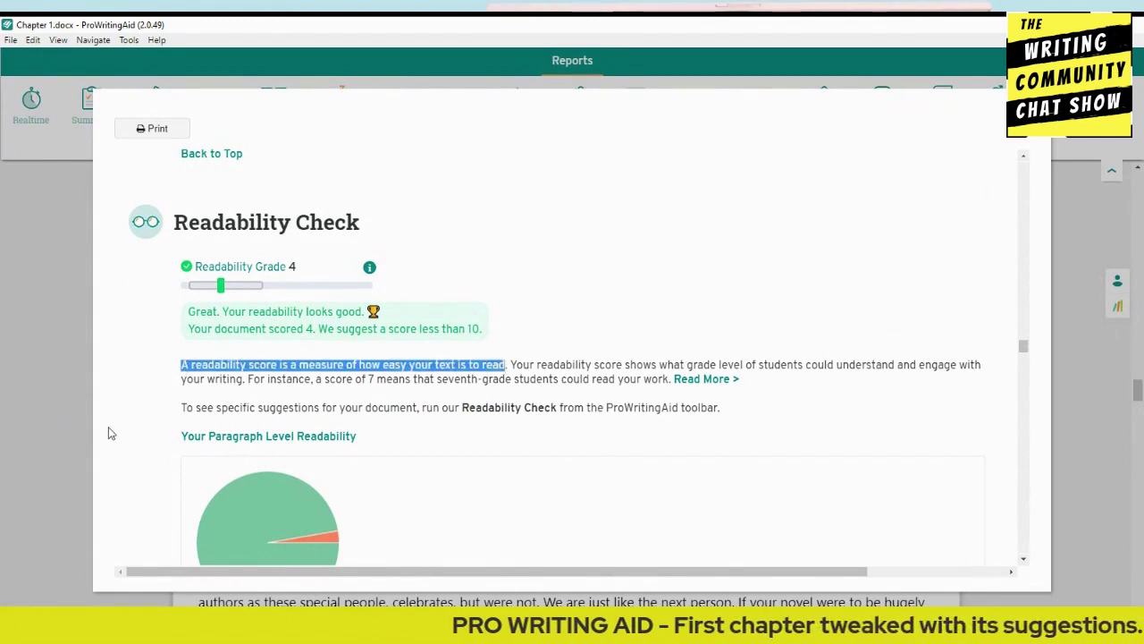
left_click(667, 286)
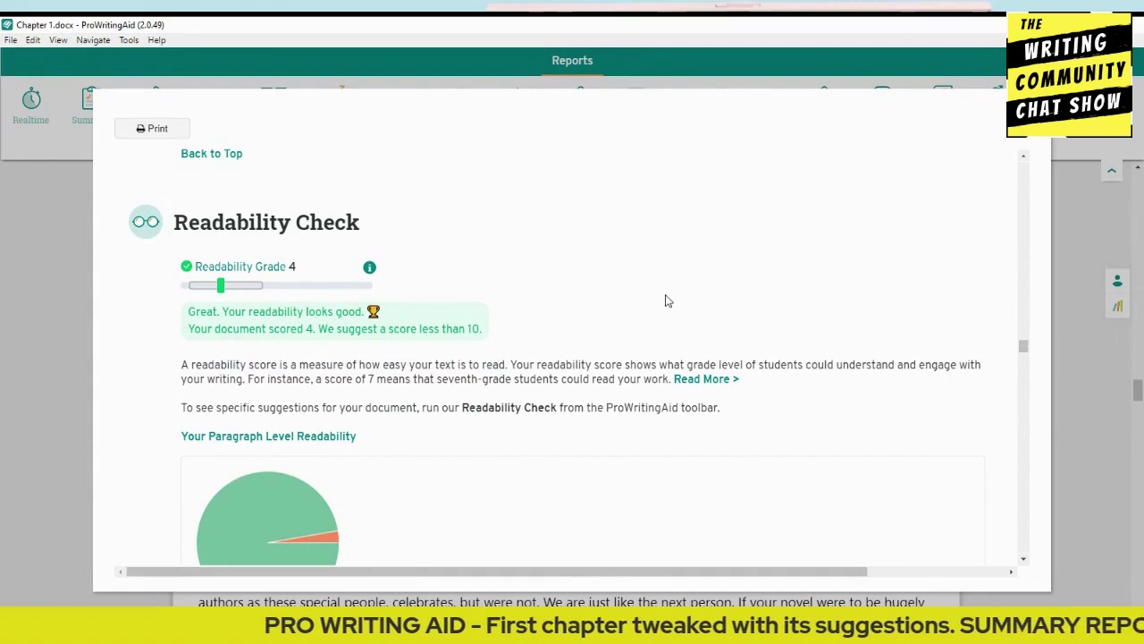
Step: Examine the paragraph readability chart and the Sentence Structure Check's Conjunction Starts and -ing Starts usage
scroll(665, 300, "down", 5)
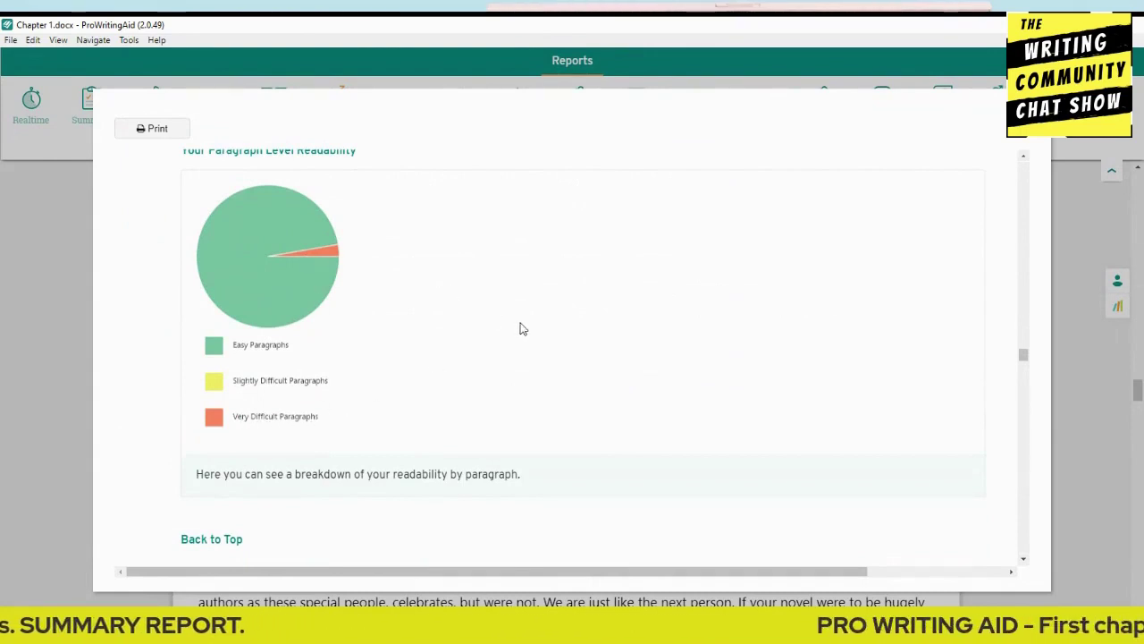
scroll(523, 329, "down", 4)
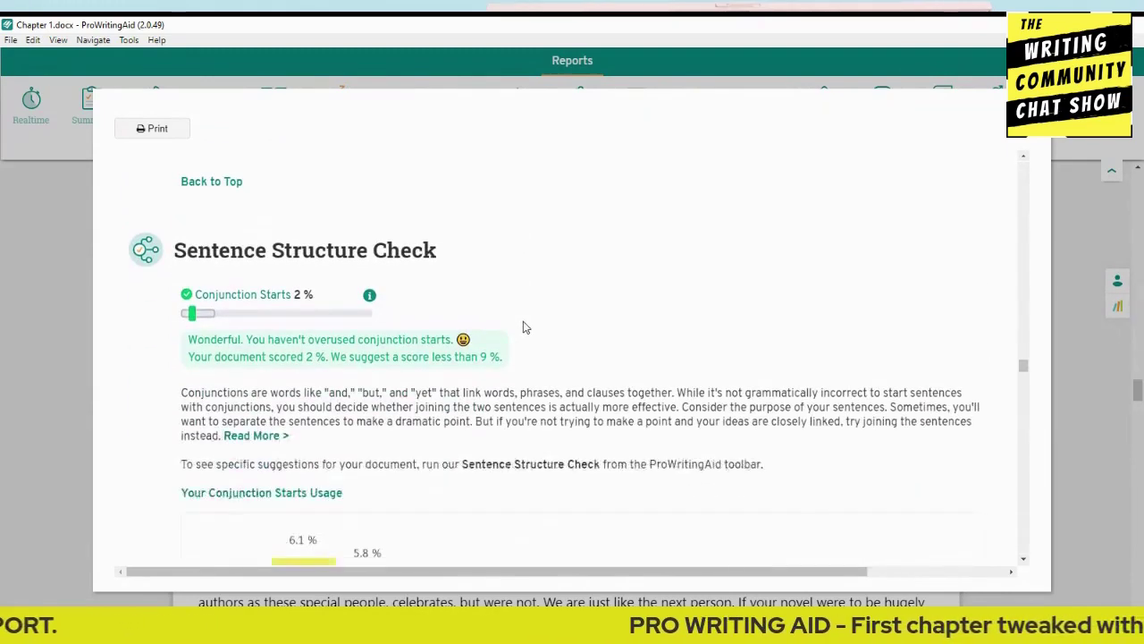
scroll(502, 295, "down", 5)
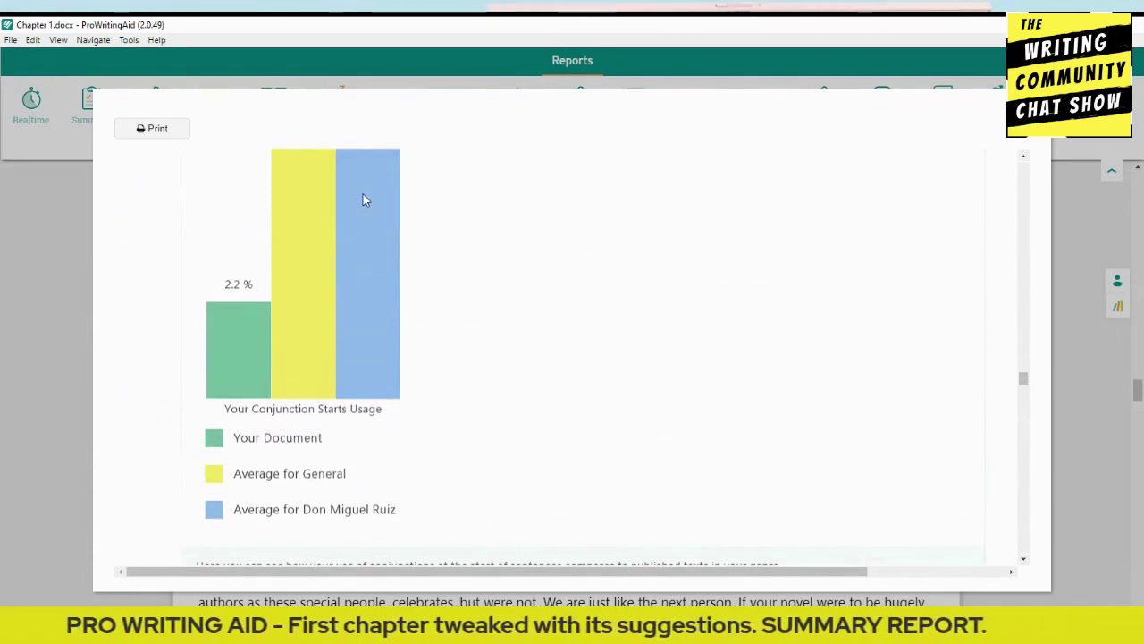
scroll(625, 288, "down", 5)
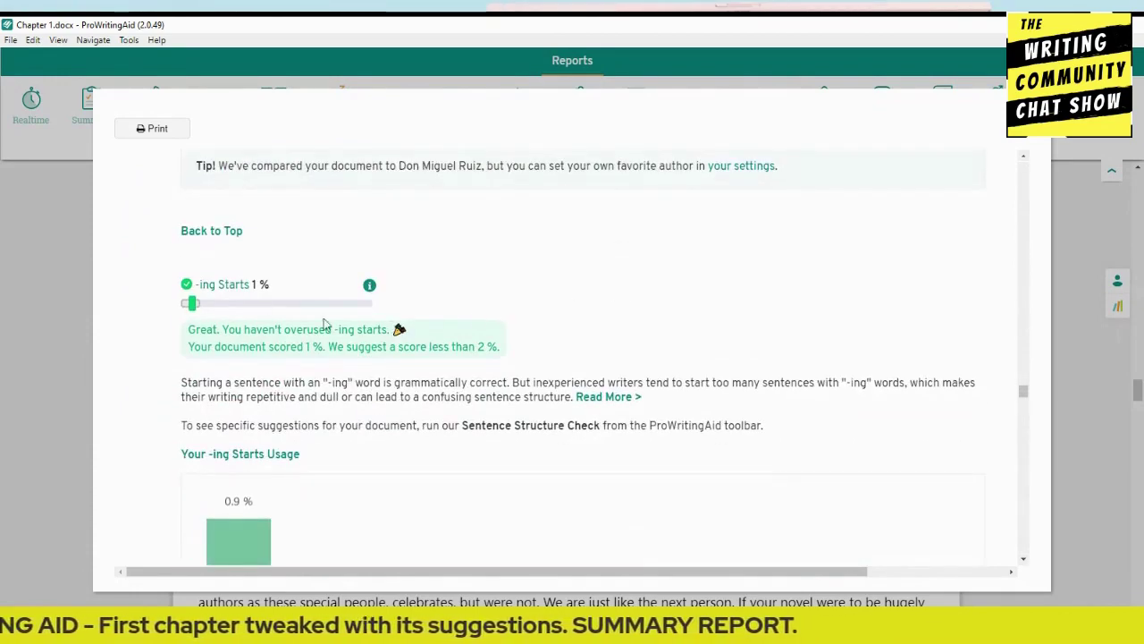
scroll(215, 298, "down", 3)
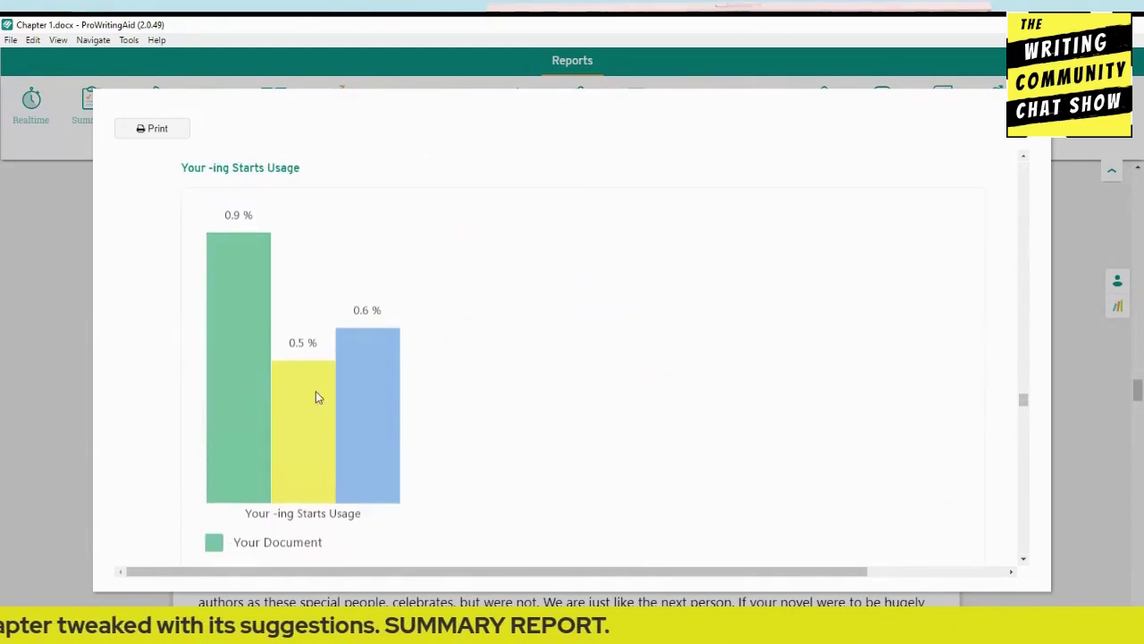
Step: Read through the Pacing Check and Consistency Check scores, continuing to the Glue Index feedback under Sticky Sentences Check
scroll(441, 355, "down", 5)
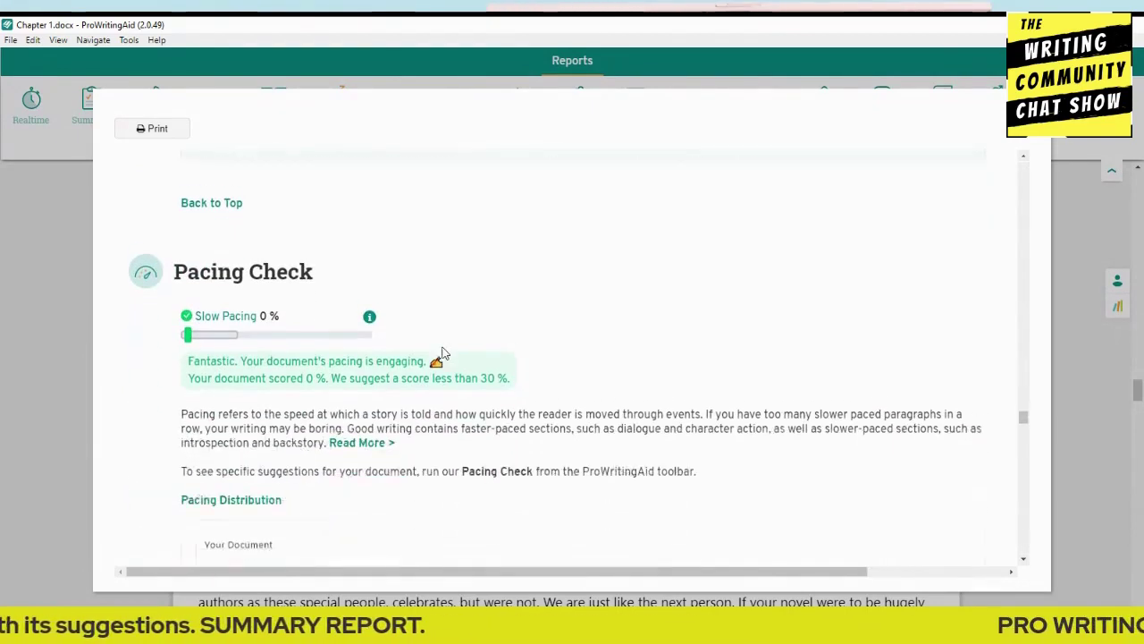
scroll(545, 320, "down", 5)
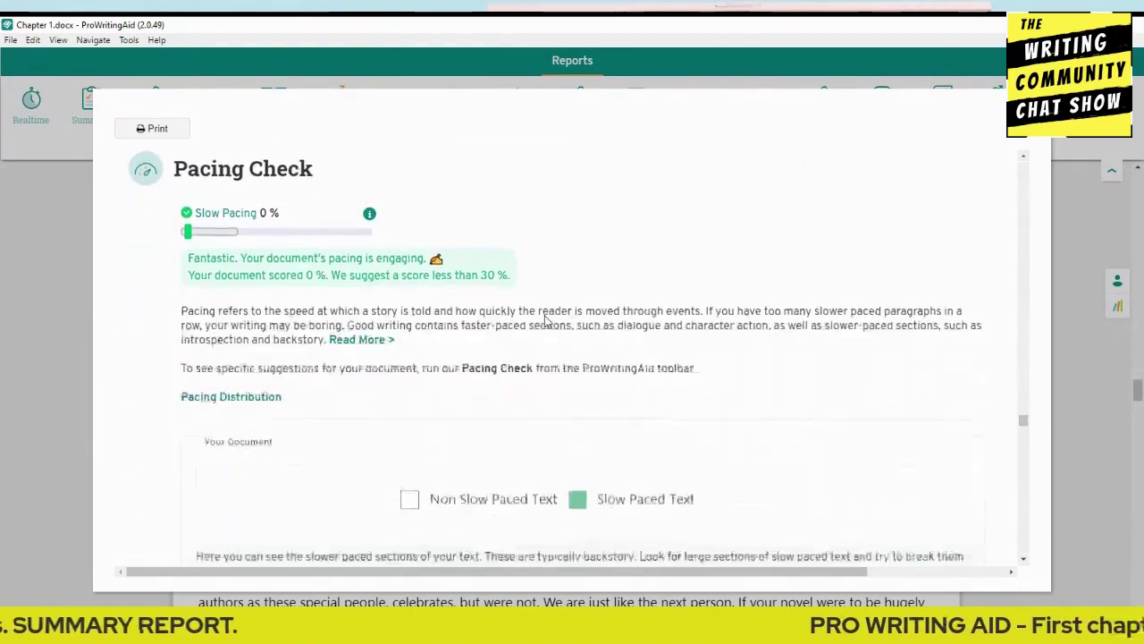
scroll(547, 322, "down", 8)
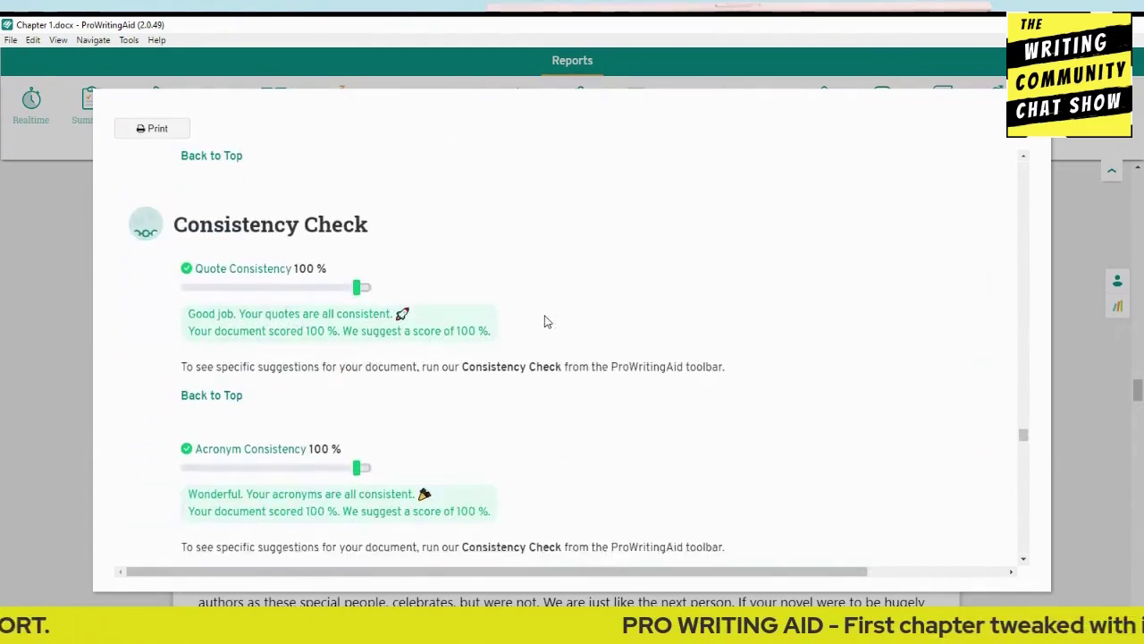
scroll(480, 331, "down", 5)
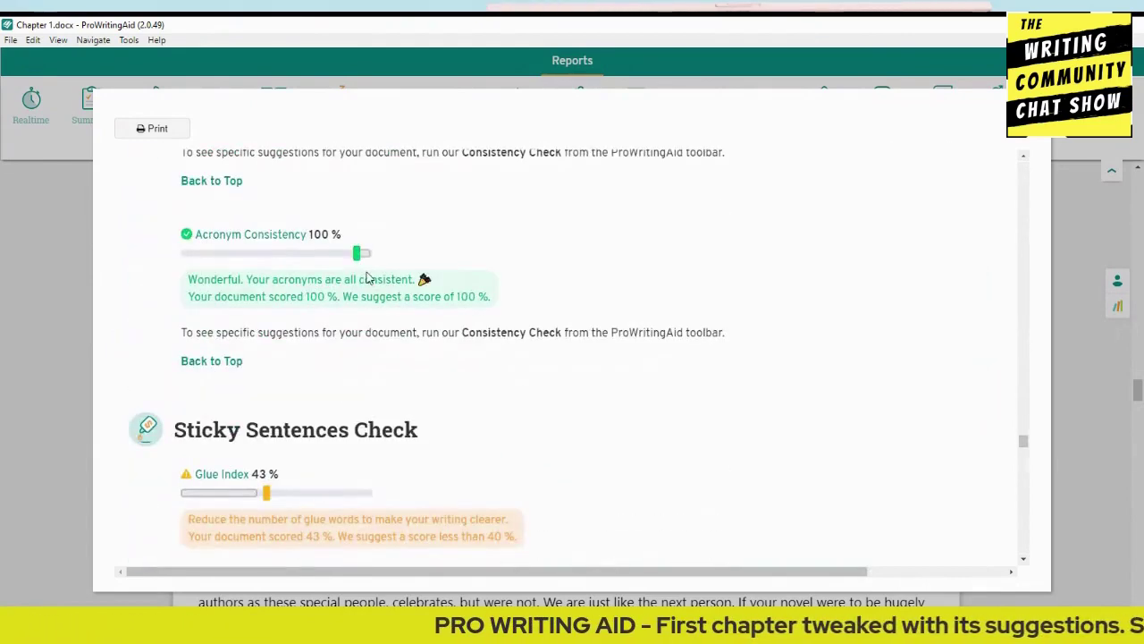
scroll(480, 309, "down", 5)
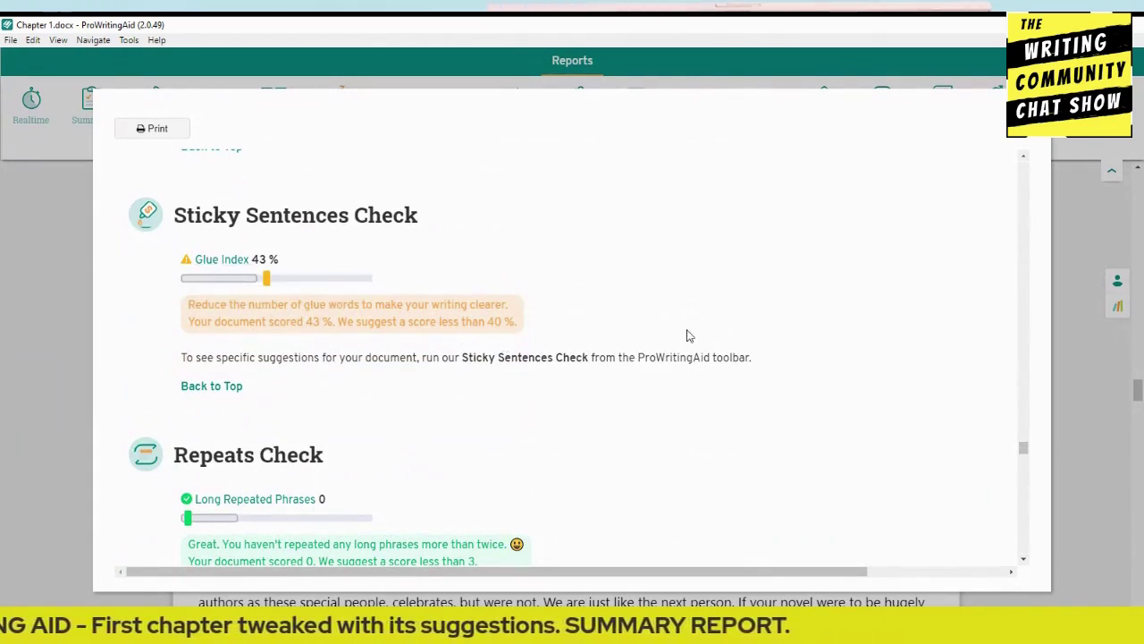
Step: Review the Repeats Check, highlighting the advice to run it from the toolbar, and view the Your Repeated Words cloud
scroll(685, 332, "down", 5)
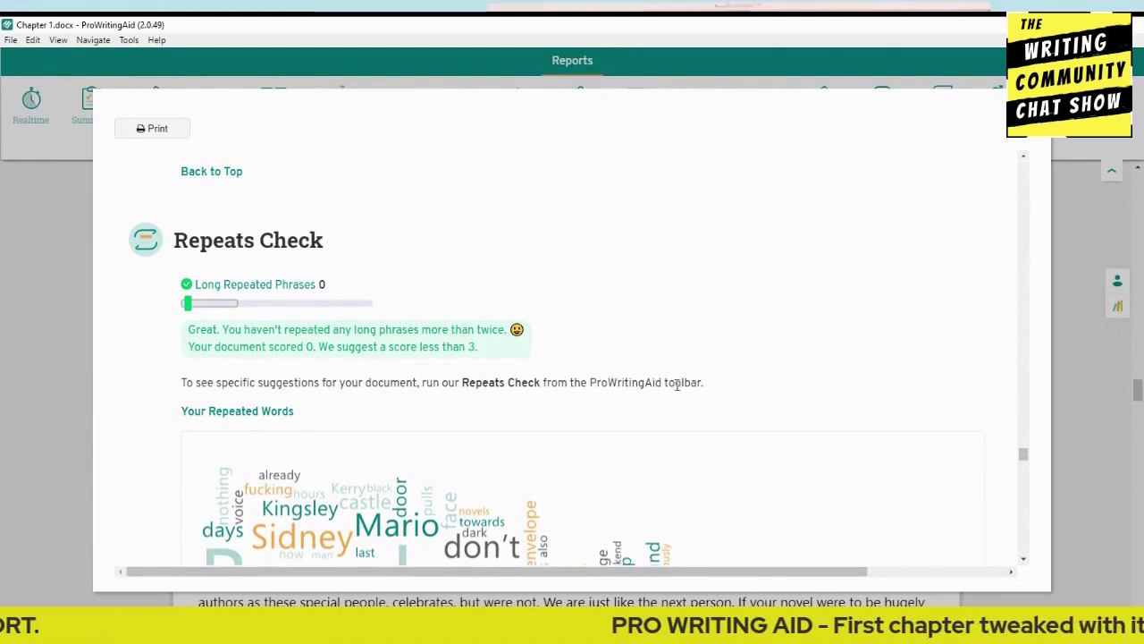
left_click_drag(422, 383, 699, 382)
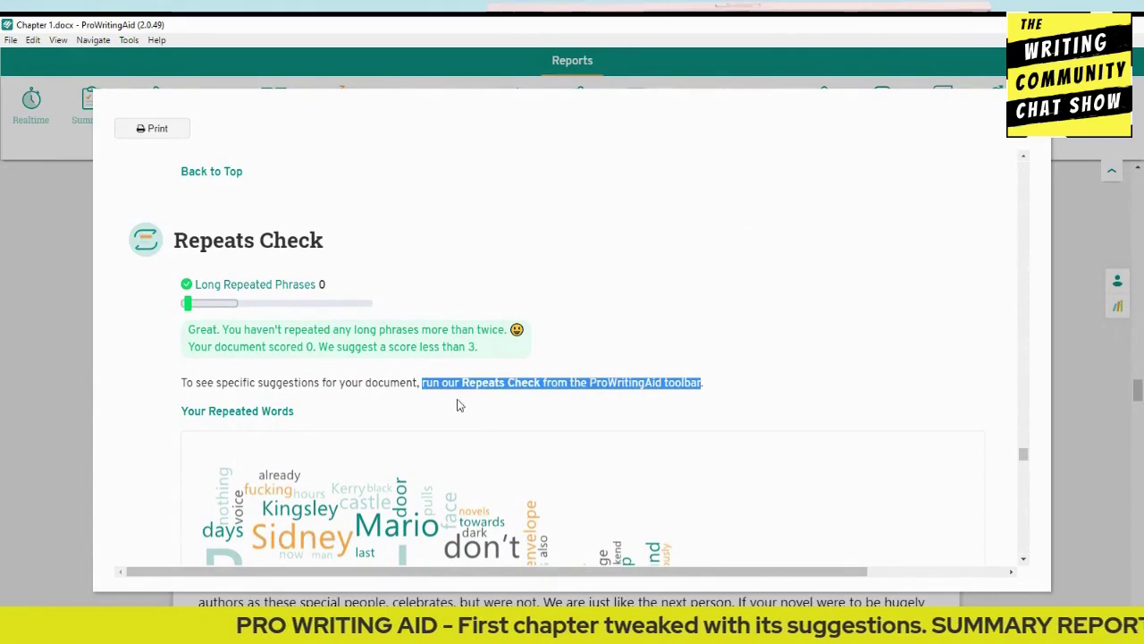
left_click(832, 356)
scroll(832, 356, "down", 3)
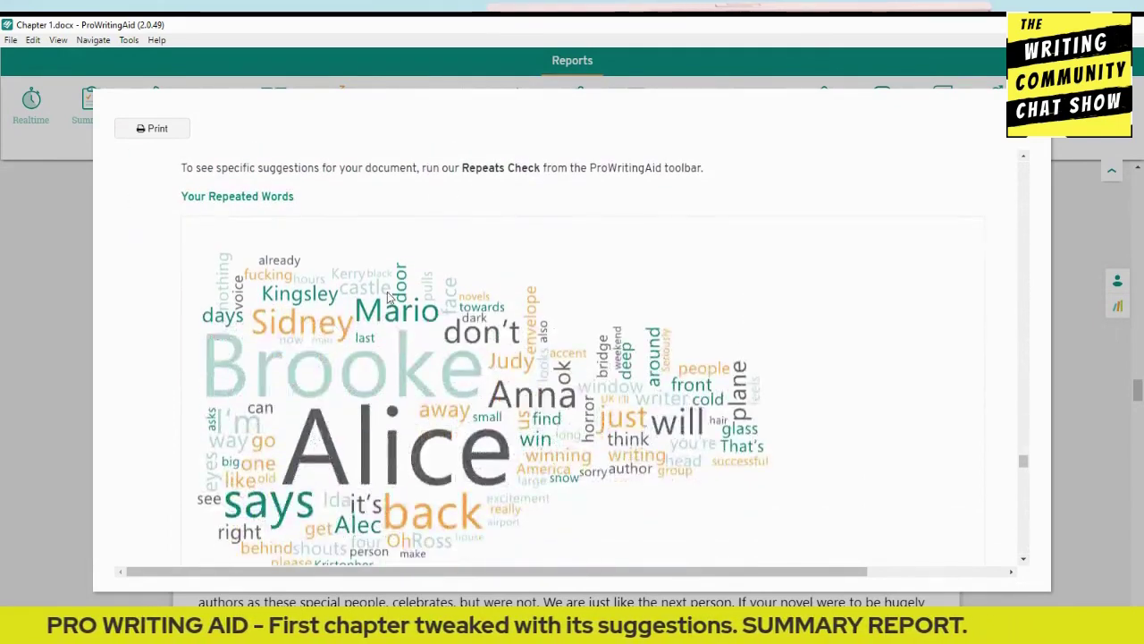
Step: Highlight the Your Repeated Words heading and examine the full word cloud of common words beneath it
left_click_drag(296, 200, 183, 199)
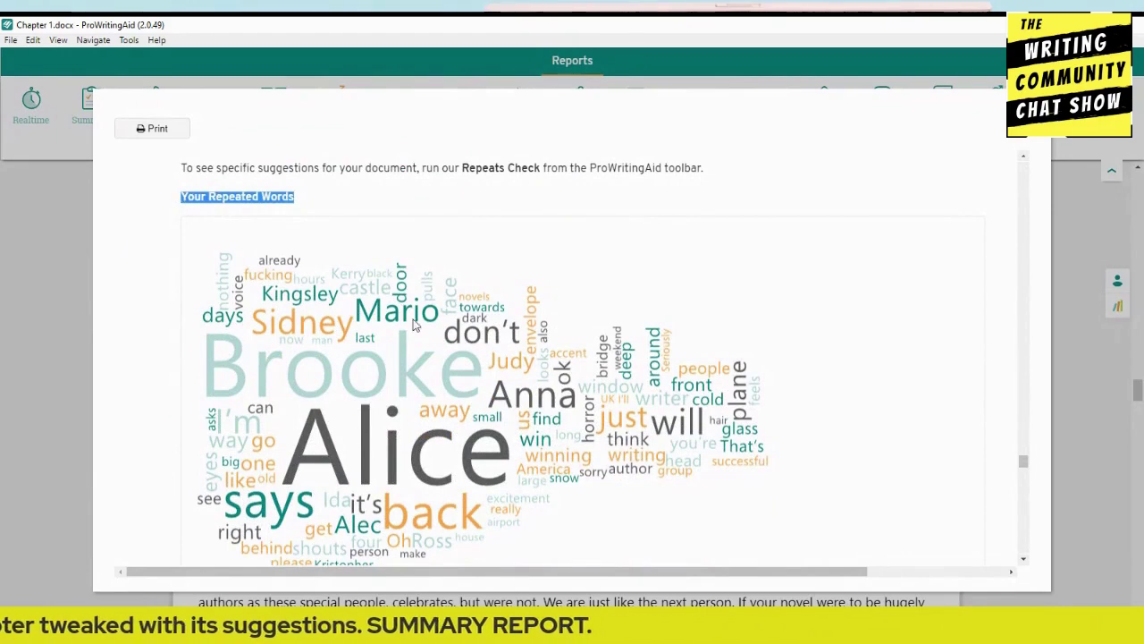
left_click(422, 205)
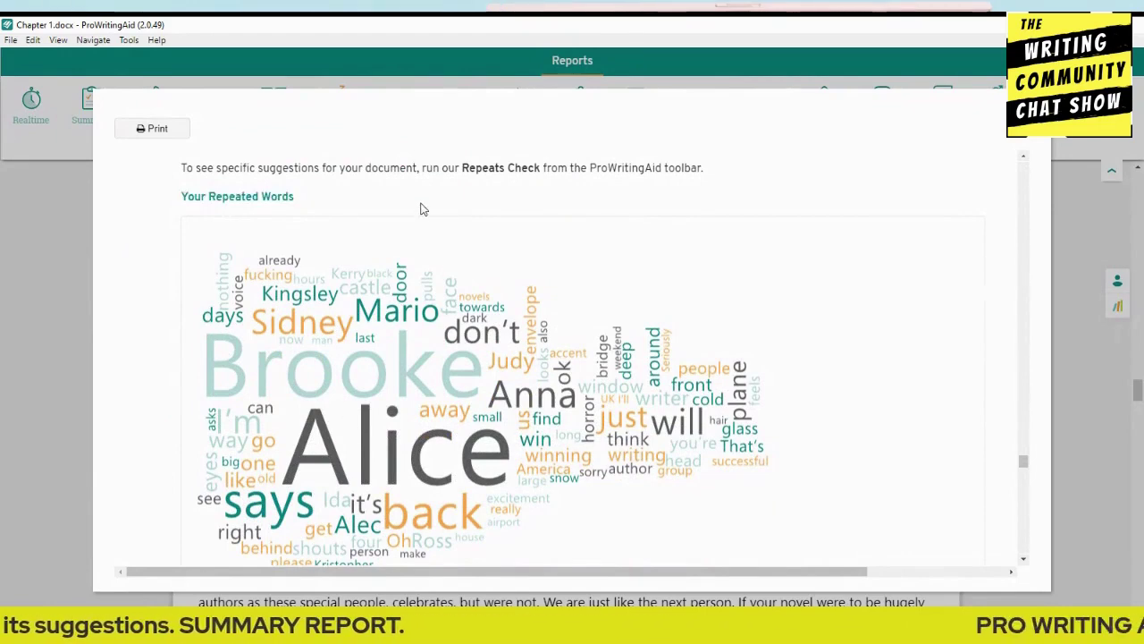
scroll(420, 210, "down", 1)
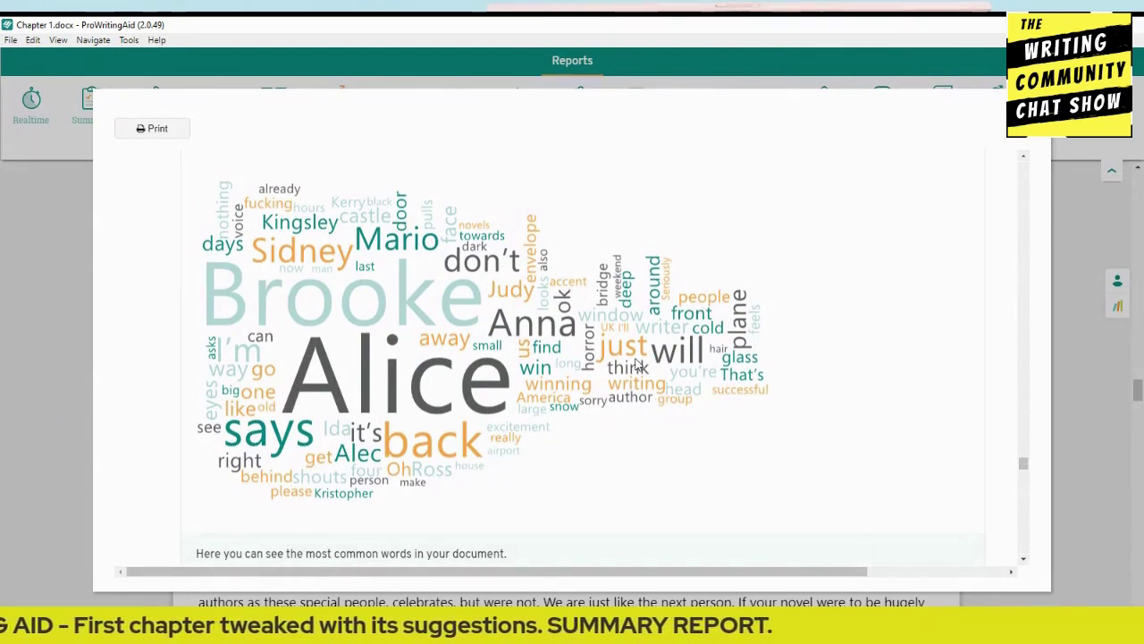
Step: Review the Dialogue Tags Check's Your Dialogue Compared and Dialogue Distribution charts, continuing to the Unusual Dialogue Tags feedback
scroll(634, 366, "down", 2)
scroll(362, 425, "down", 4)
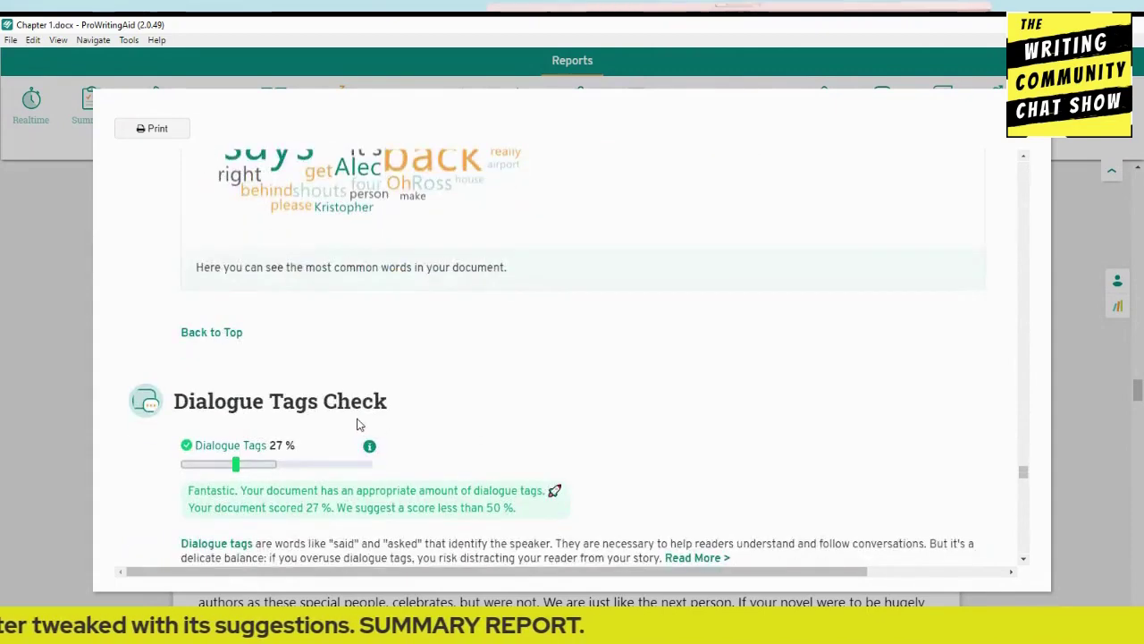
scroll(228, 338, "down", 4)
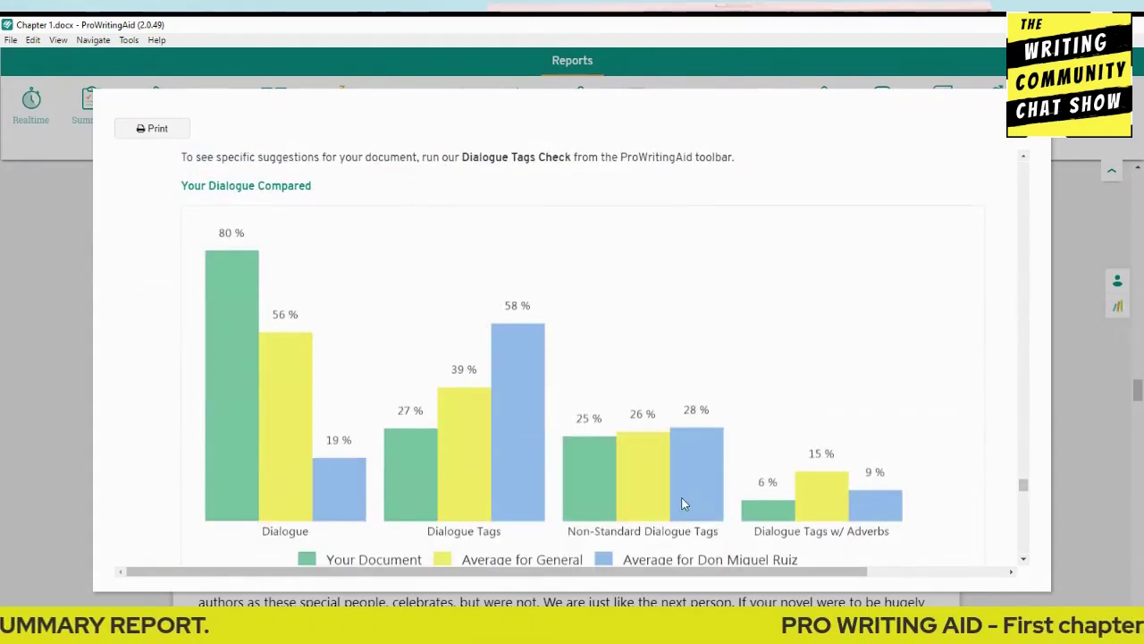
scroll(268, 482, "down", 1)
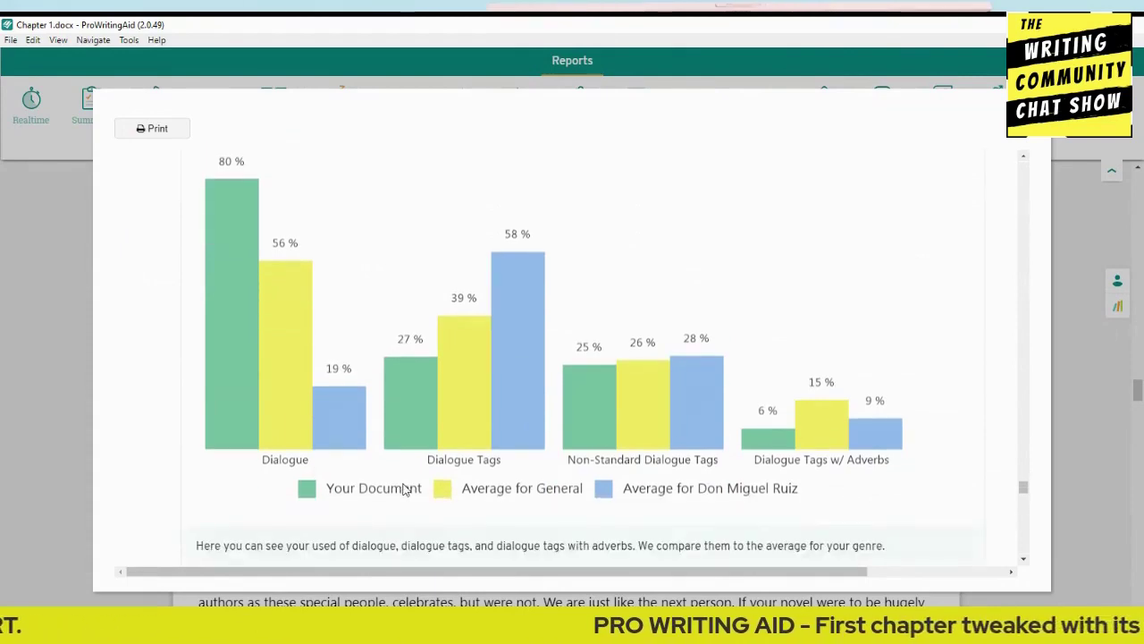
scroll(348, 421, "down", 5)
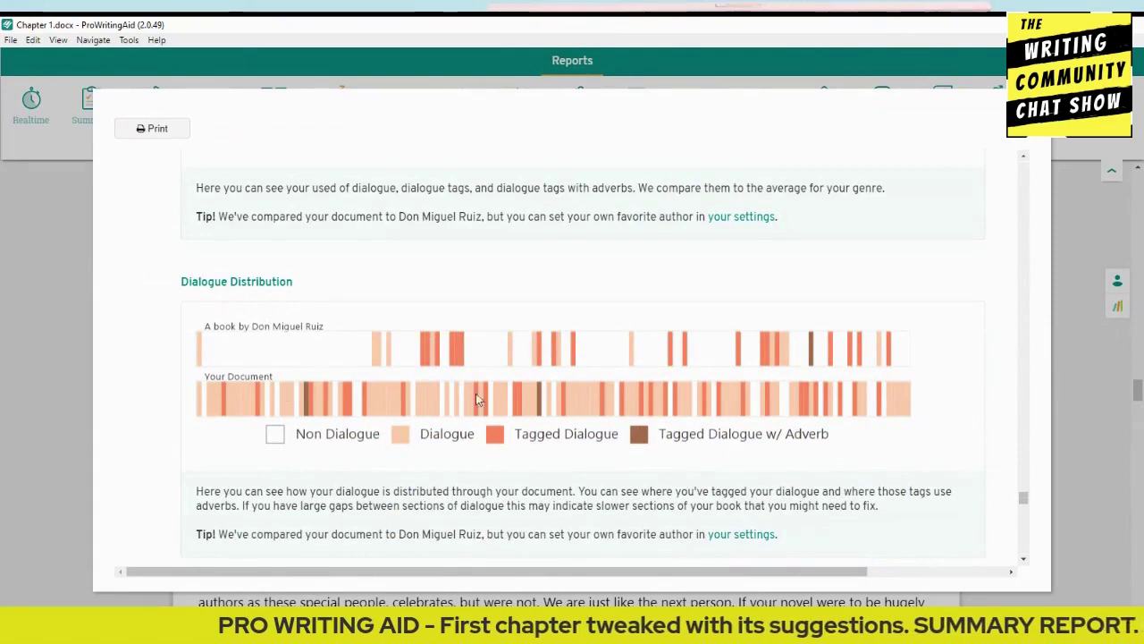
scroll(628, 433, "down", 2)
scroll(628, 433, "down", 4)
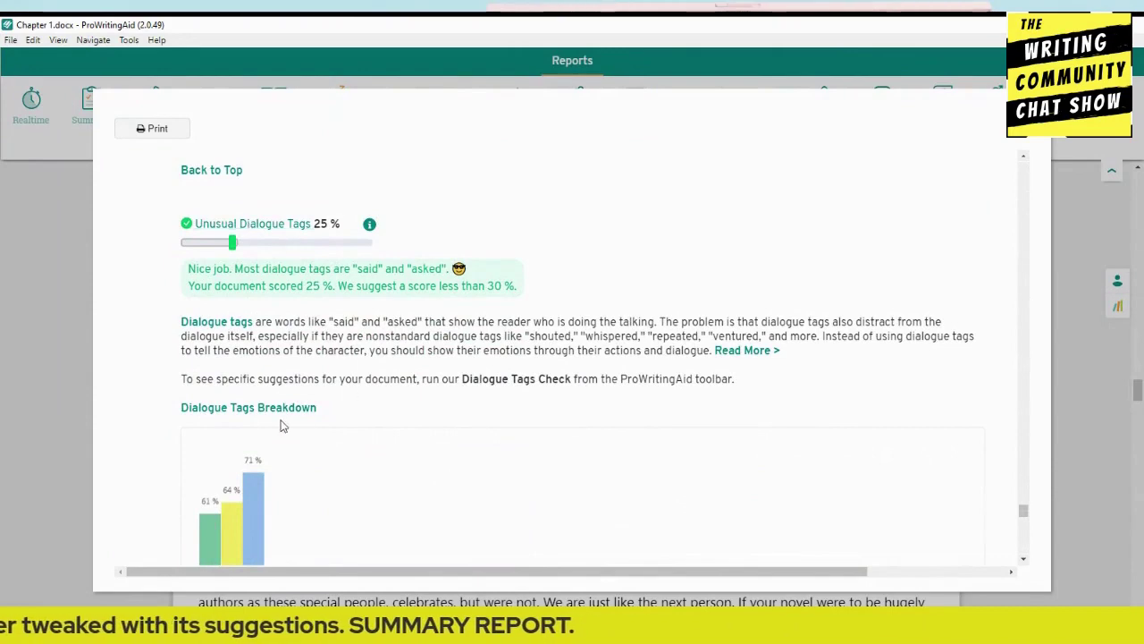
Step: Examine Dialogue Tags with Adverbs and its breakdown chart, highlighting the tip about setting a favorite author for comparison
scroll(281, 406, "down", 8)
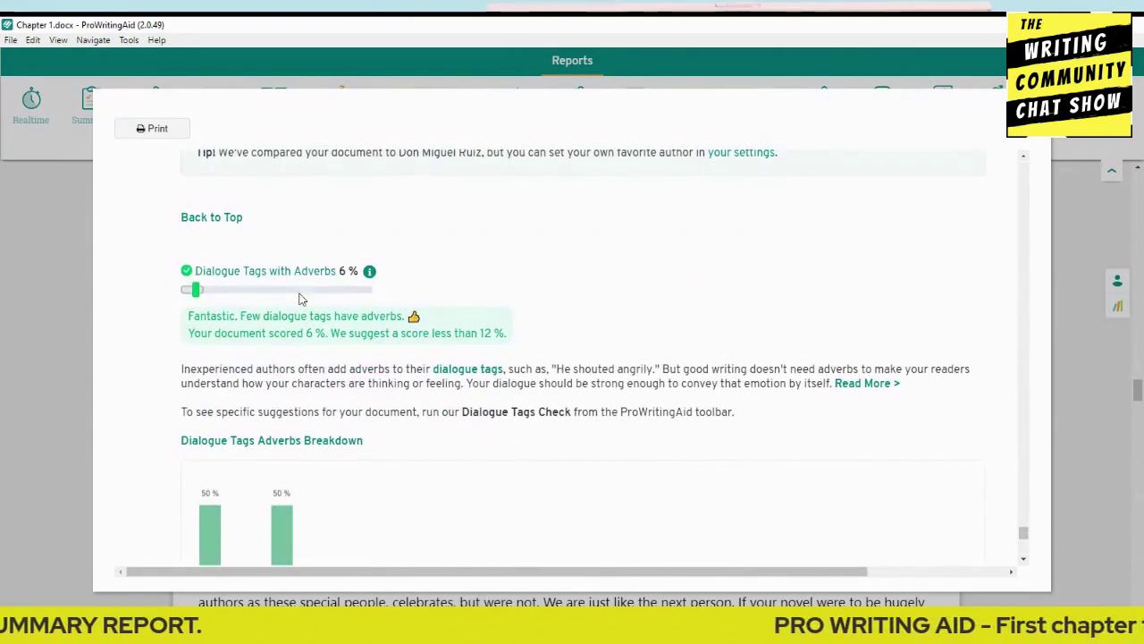
scroll(281, 417, "down", 2)
scroll(281, 418, "down", 2)
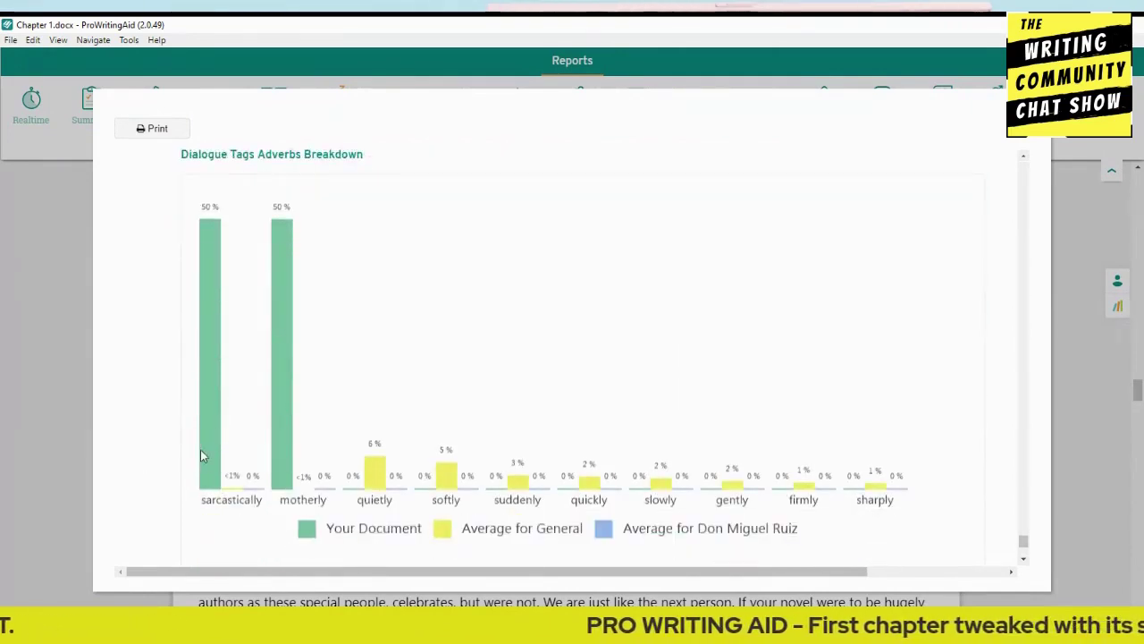
scroll(500, 446, "down", 2)
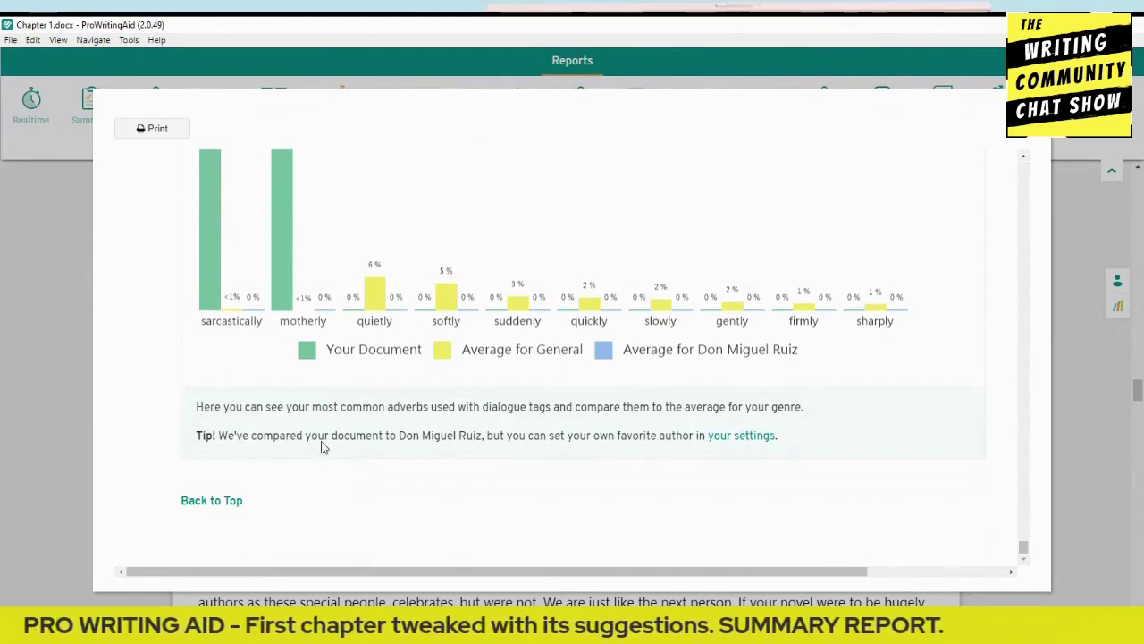
left_click_drag(219, 435, 775, 438)
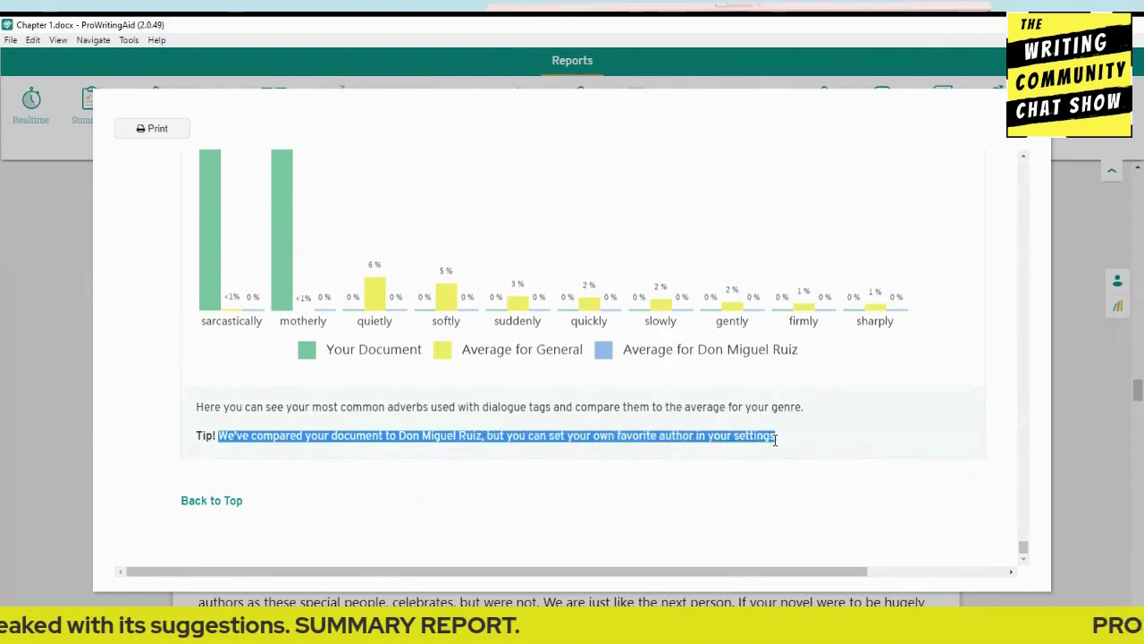
left_click(551, 477)
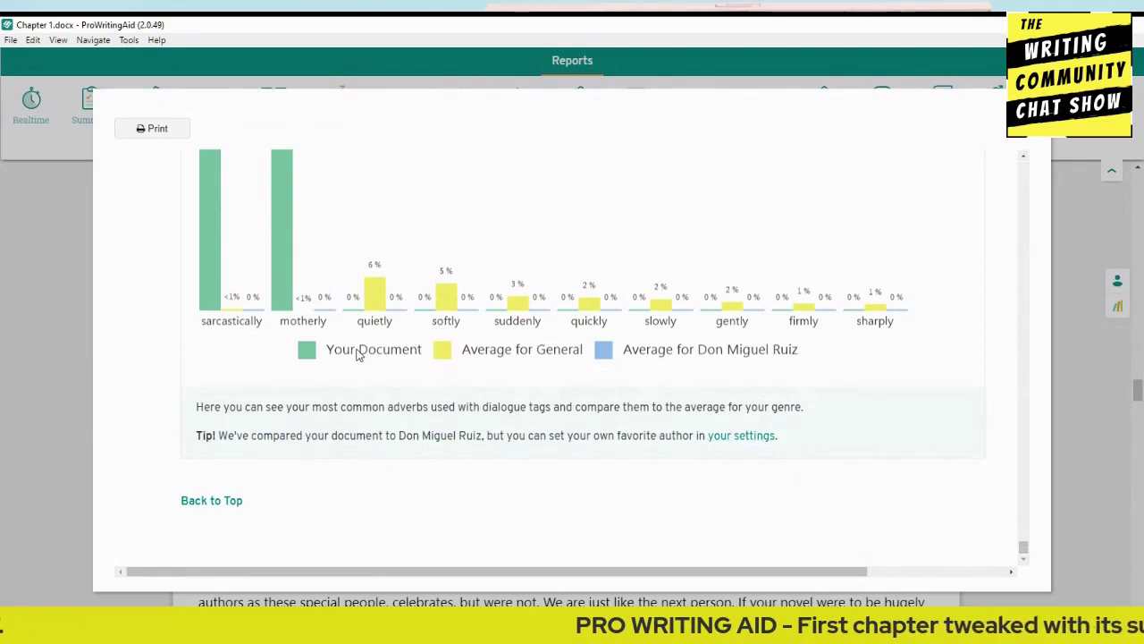
Step: Return to the start of the Summary Report, then close it and go back to the beginning of the chapter
left_click(212, 502)
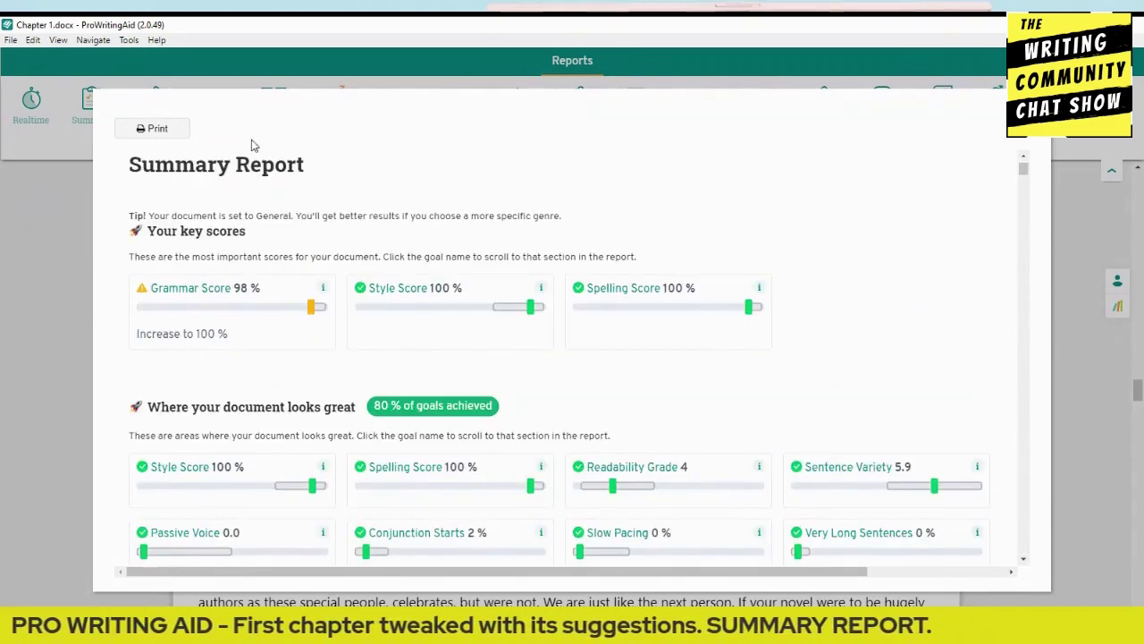
left_click(1027, 115)
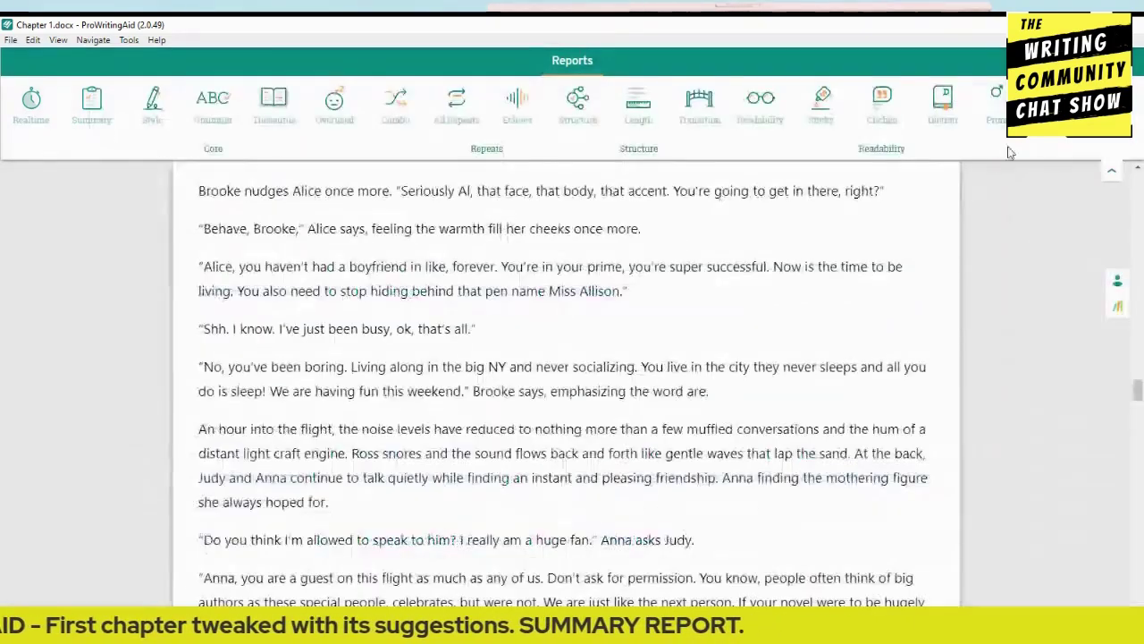
scroll(426, 326, "up", 5)
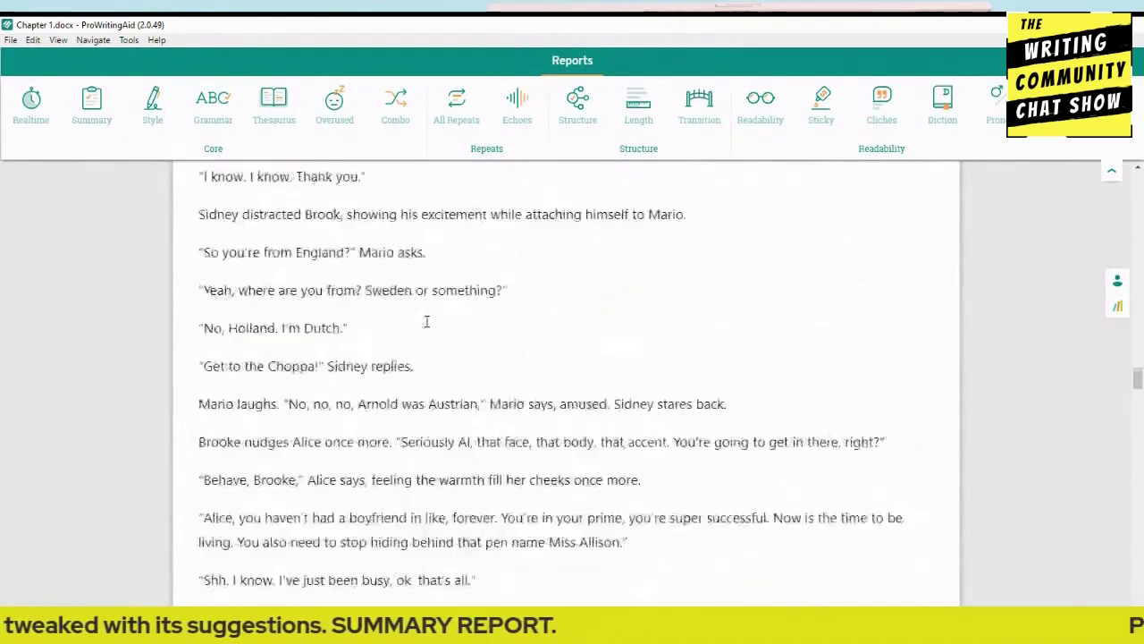
scroll(428, 319, "up", 10)
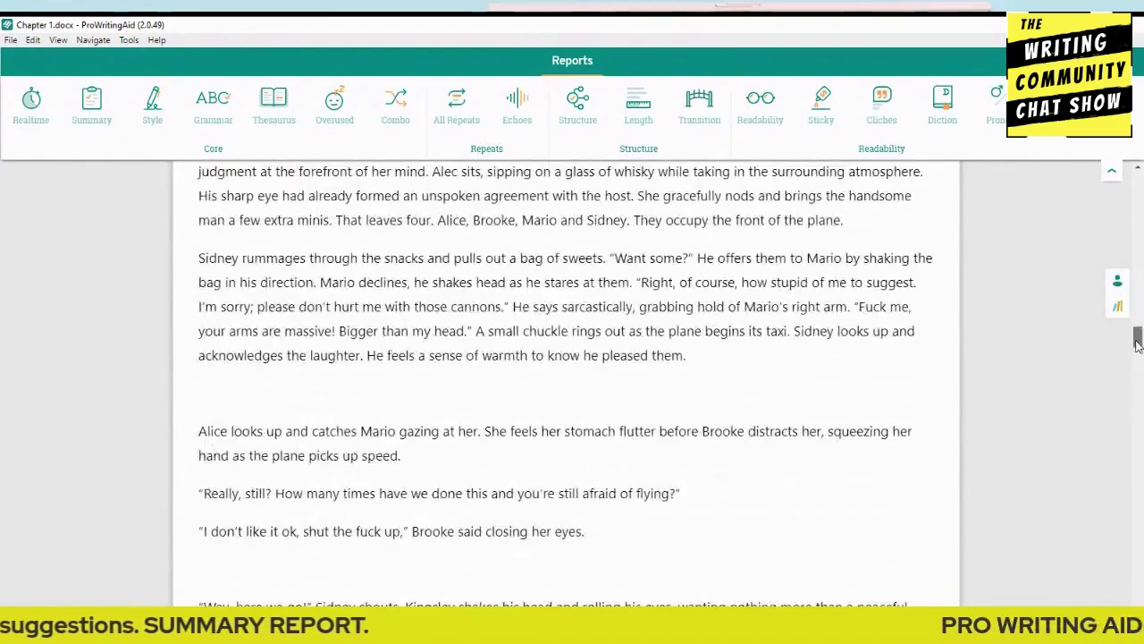
left_click_drag(1138, 342, 1138, 183)
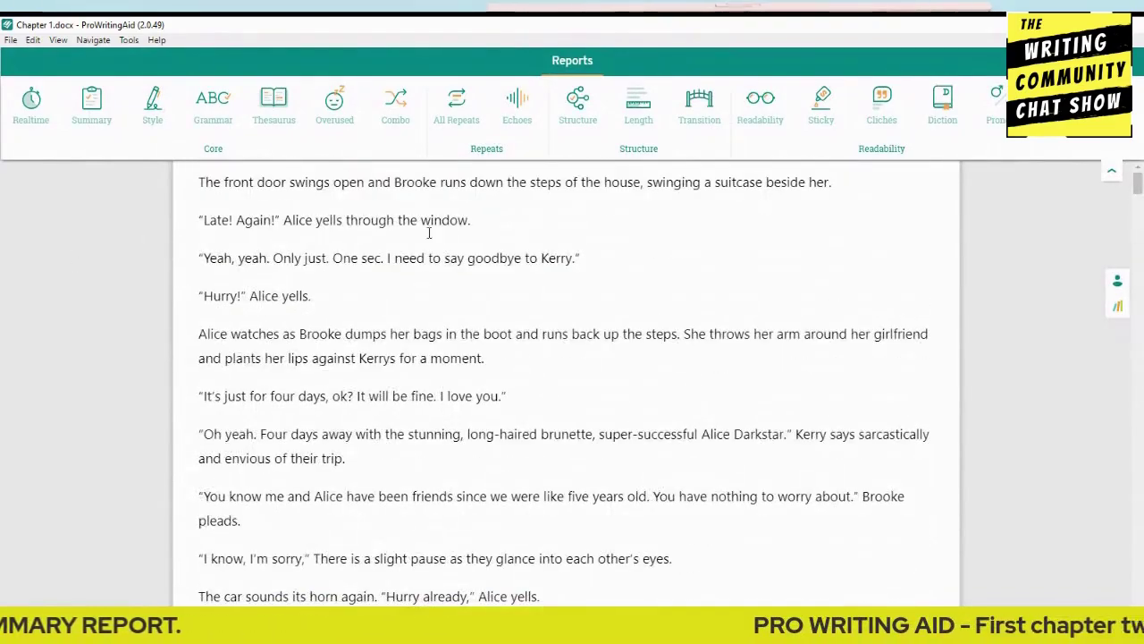
Step: Check the realtime issue summary and view the list of additional reports, from Alliteration to Plagiarism, without running one
mouse_move(27, 129)
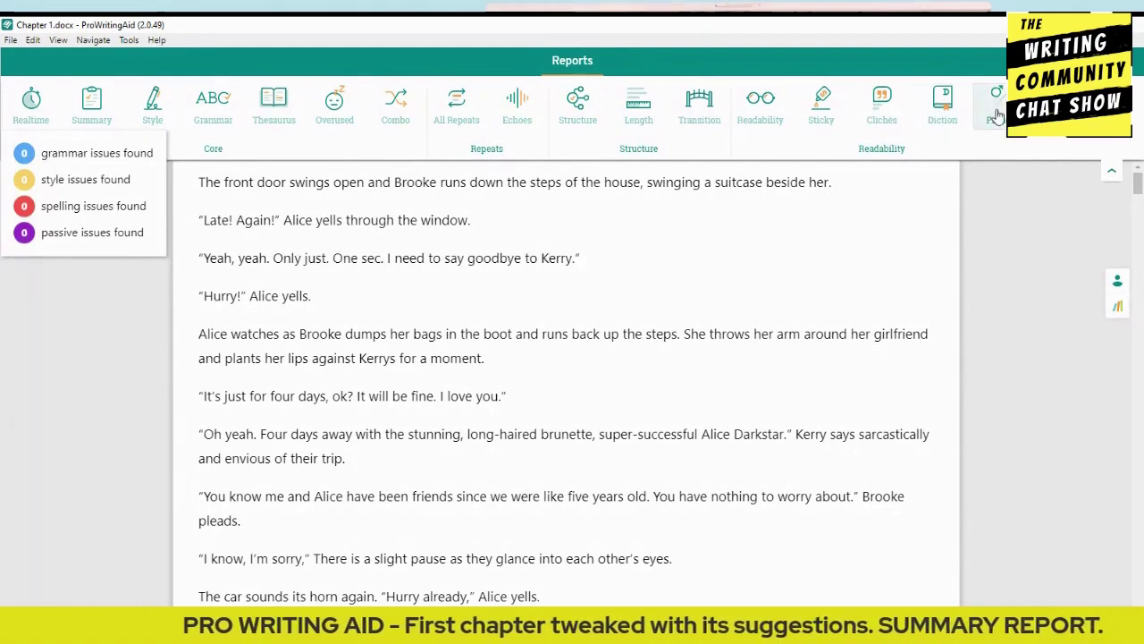
left_click(1054, 107)
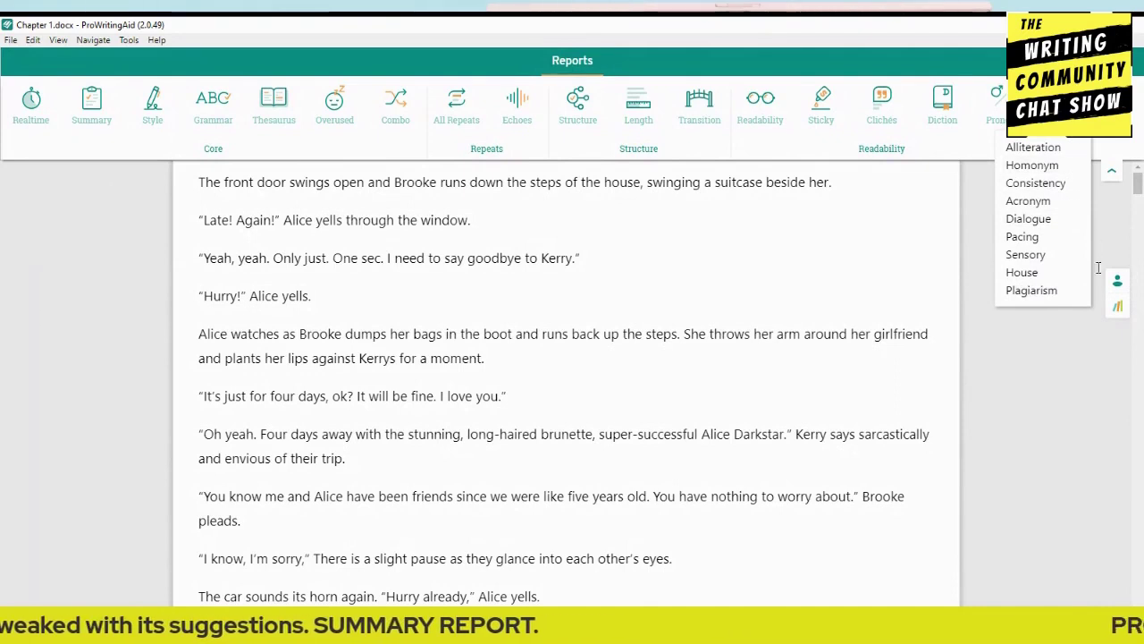
left_click(1060, 358)
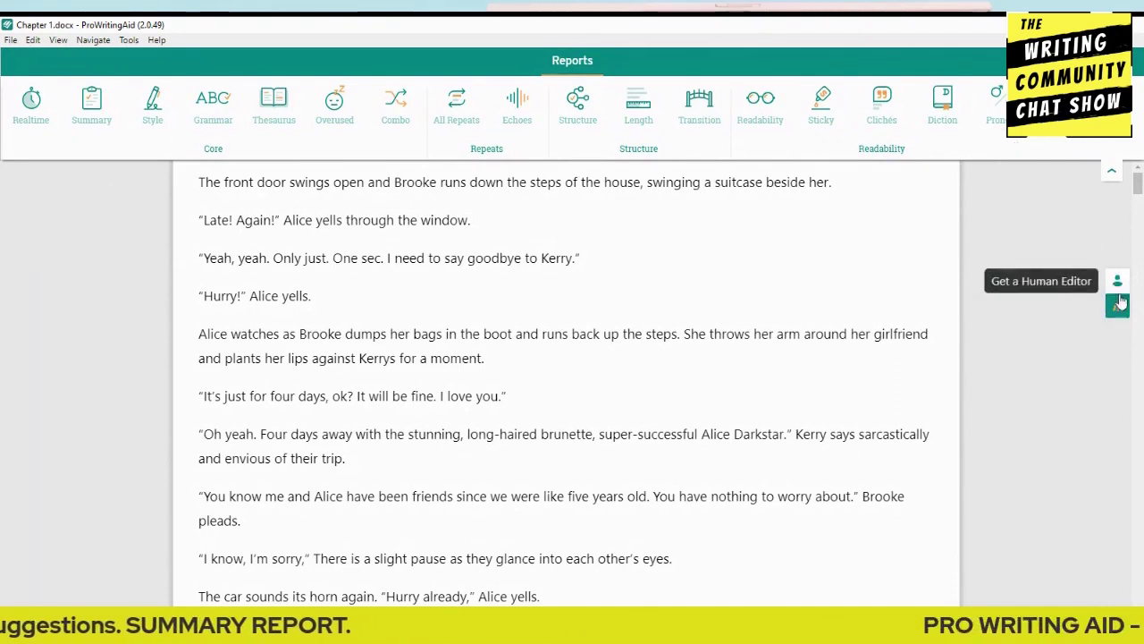